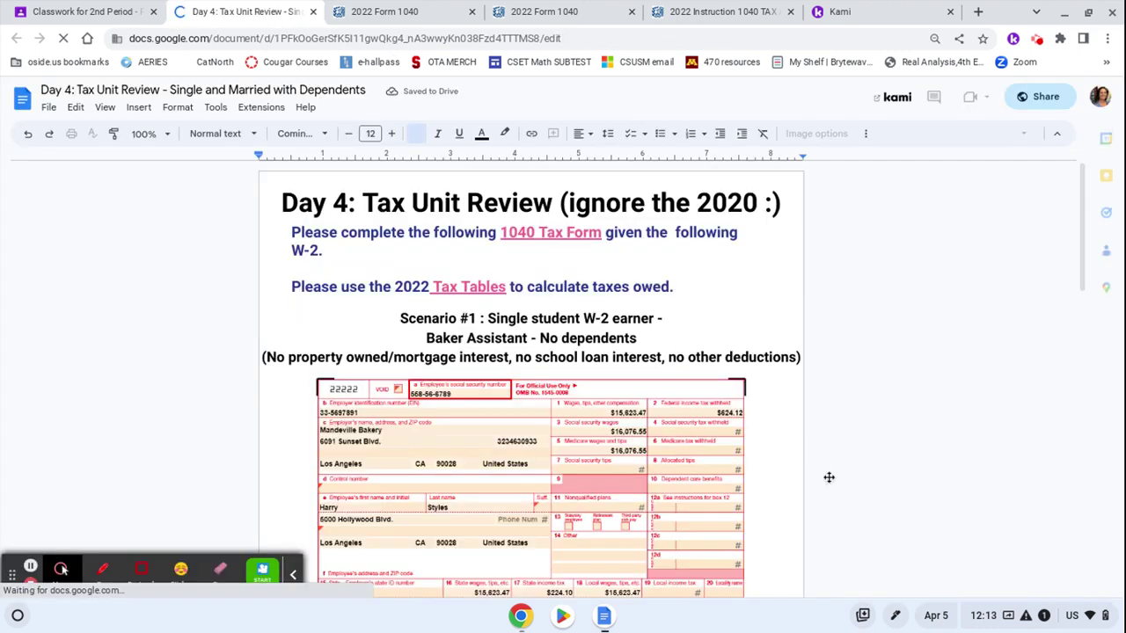
Scroll through the Scenario #1 and Scenario #2 W-2s in the Day 4 tax review doc
scroll(828, 477, "down", 7)
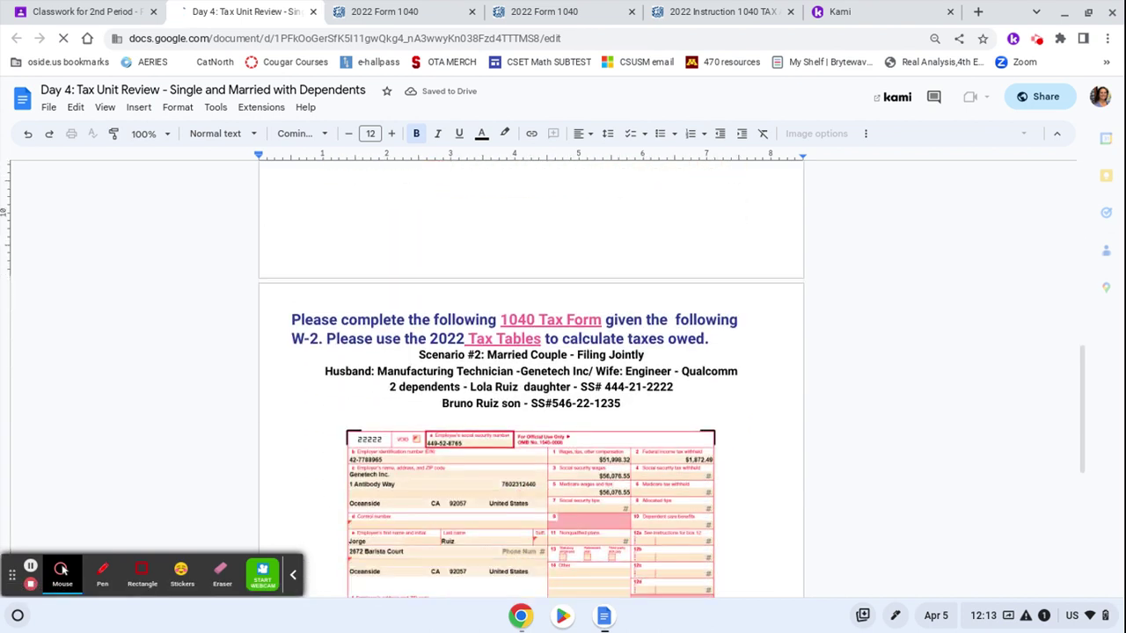
scroll(545, 378, "up", 5)
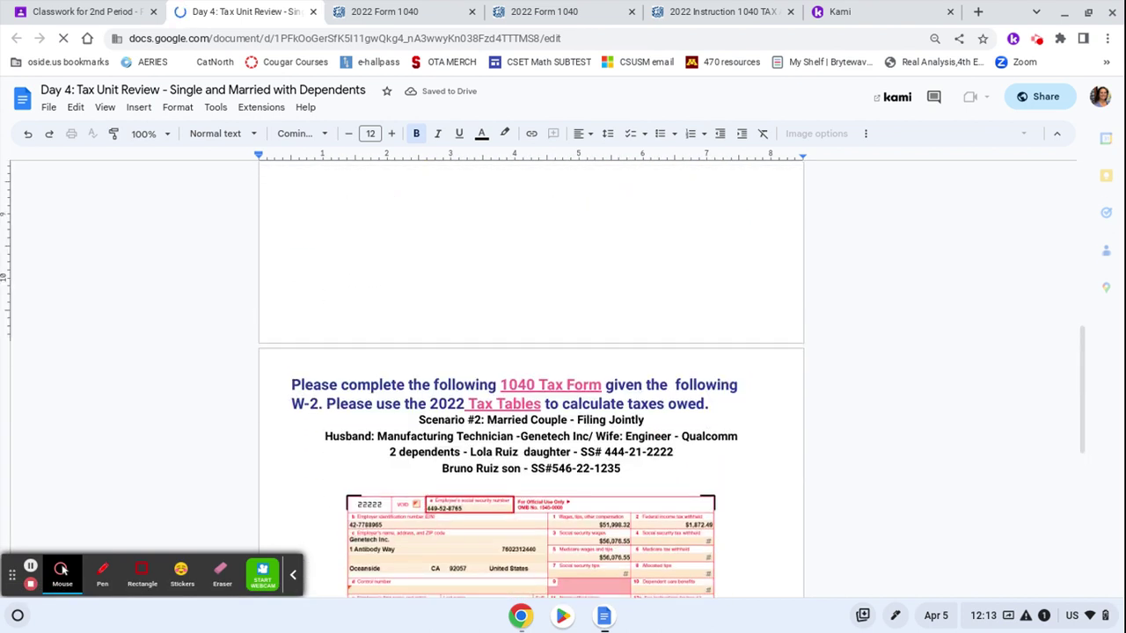
scroll(545, 379, "up", 3)
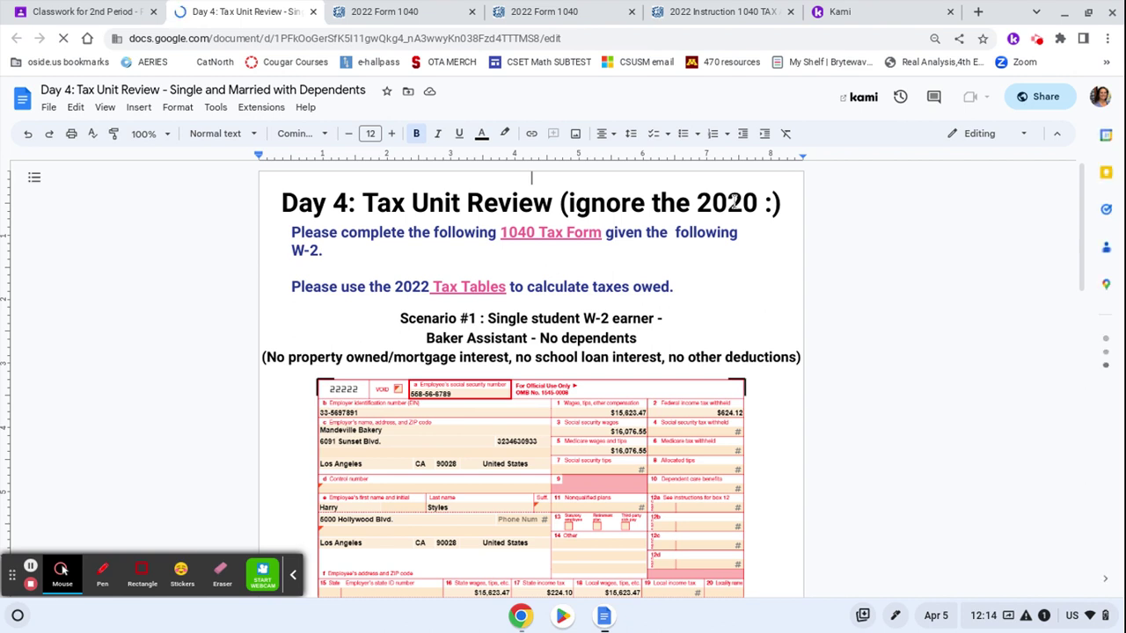
scroll(589, 420, "down", 8)
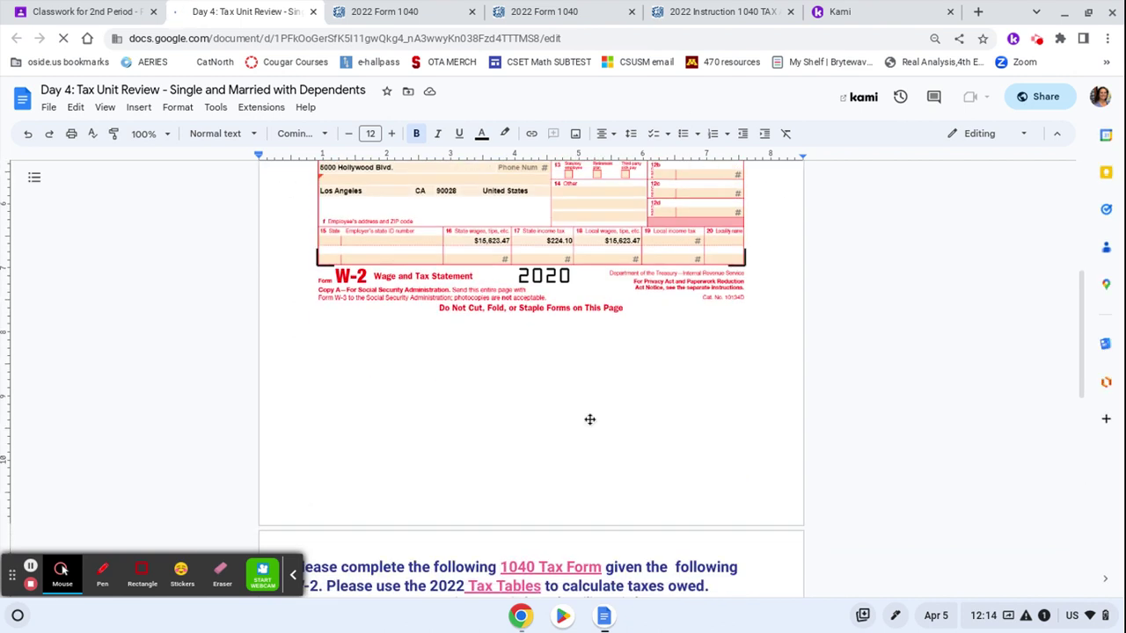
scroll(589, 420, "down", 4)
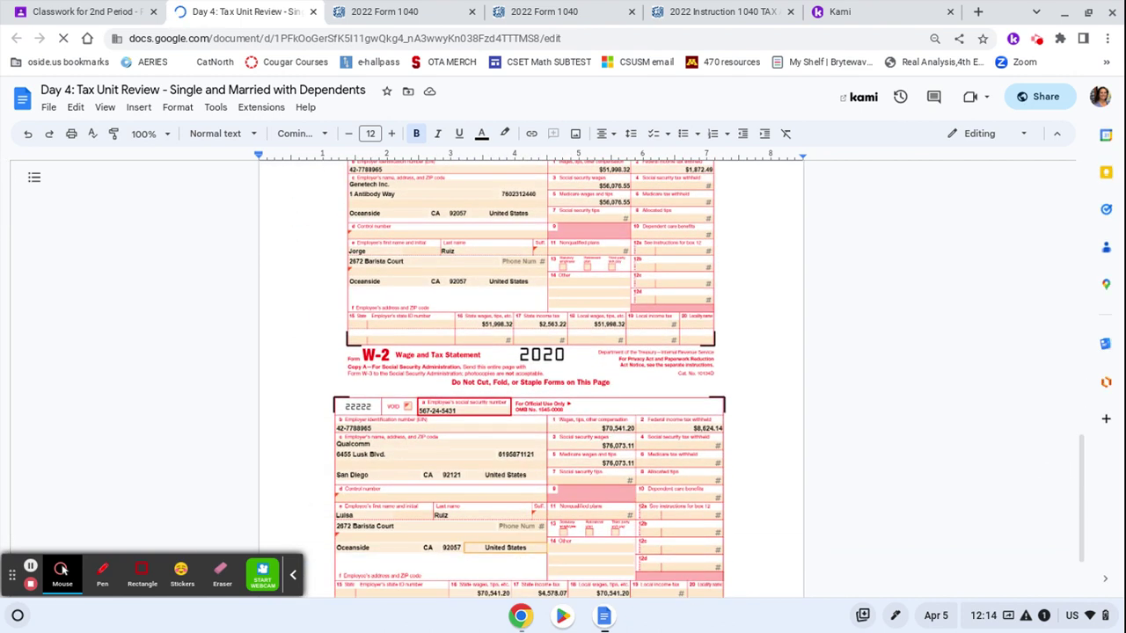
scroll(849, 329, "up", 12)
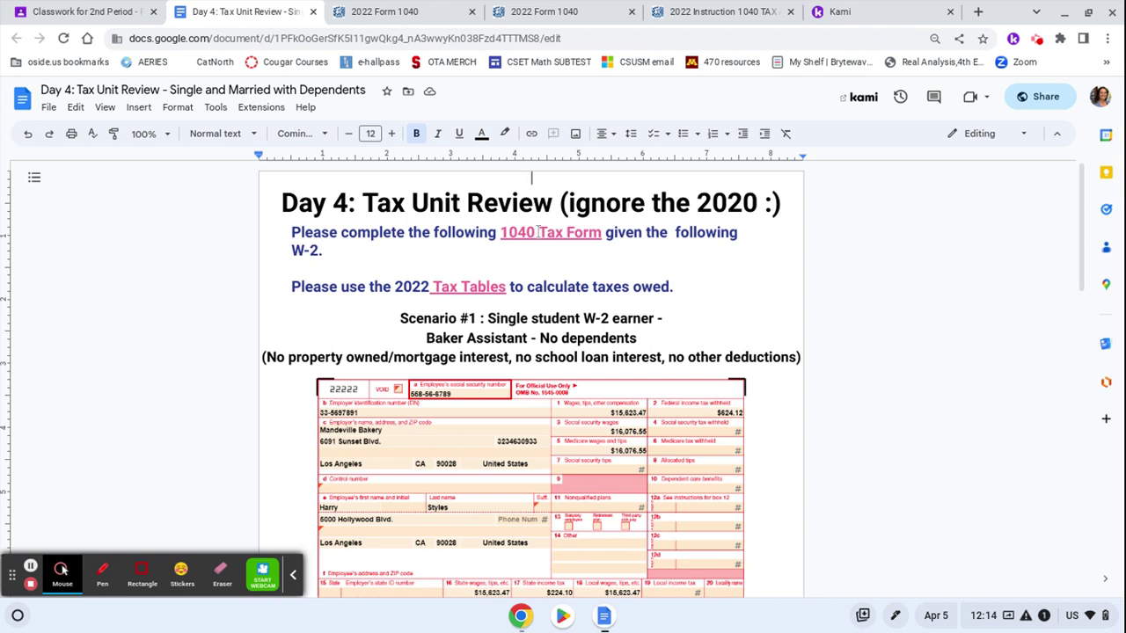
Flip between the blank 2022 Form 1040 and the 2022 tax tables, then return to the Day 4 doc
left_click(561, 11)
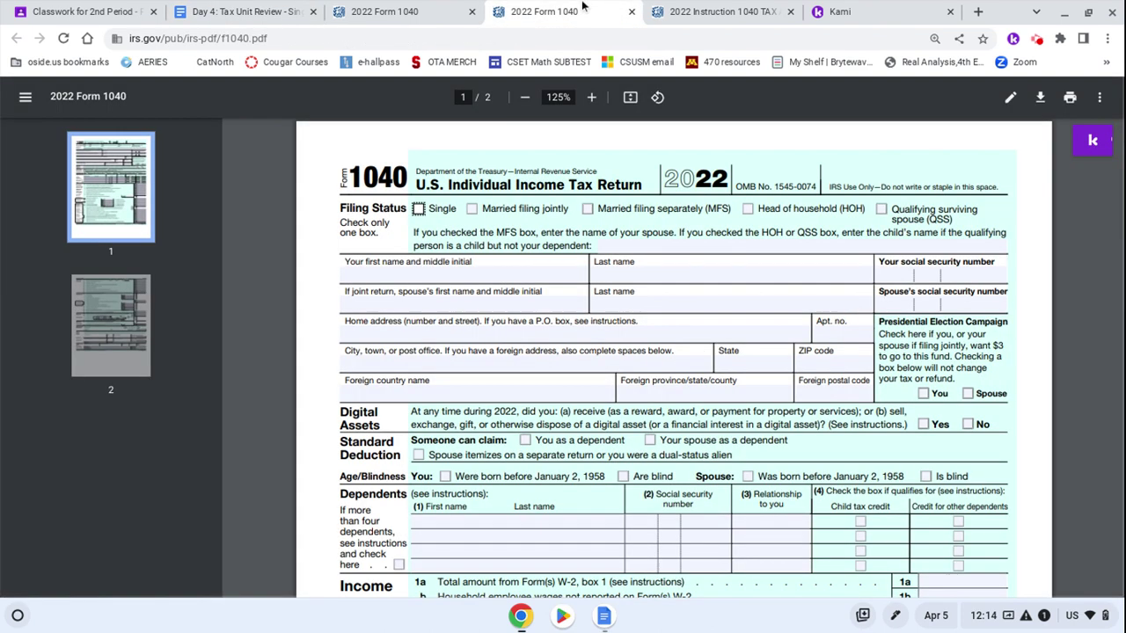
left_click(683, 11)
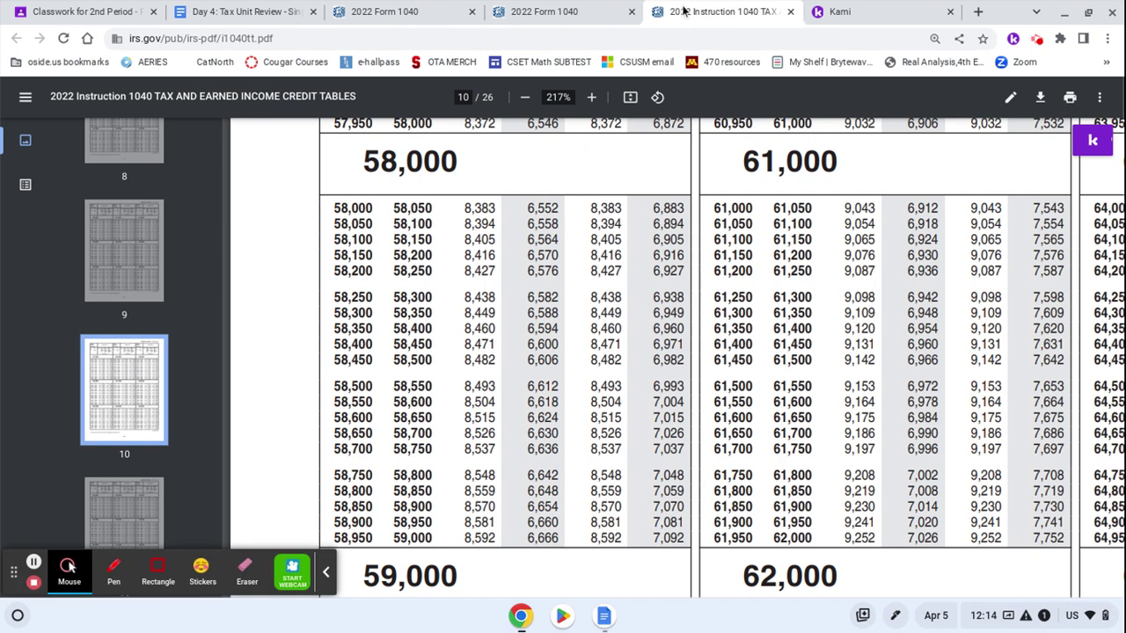
left_click(558, 13)
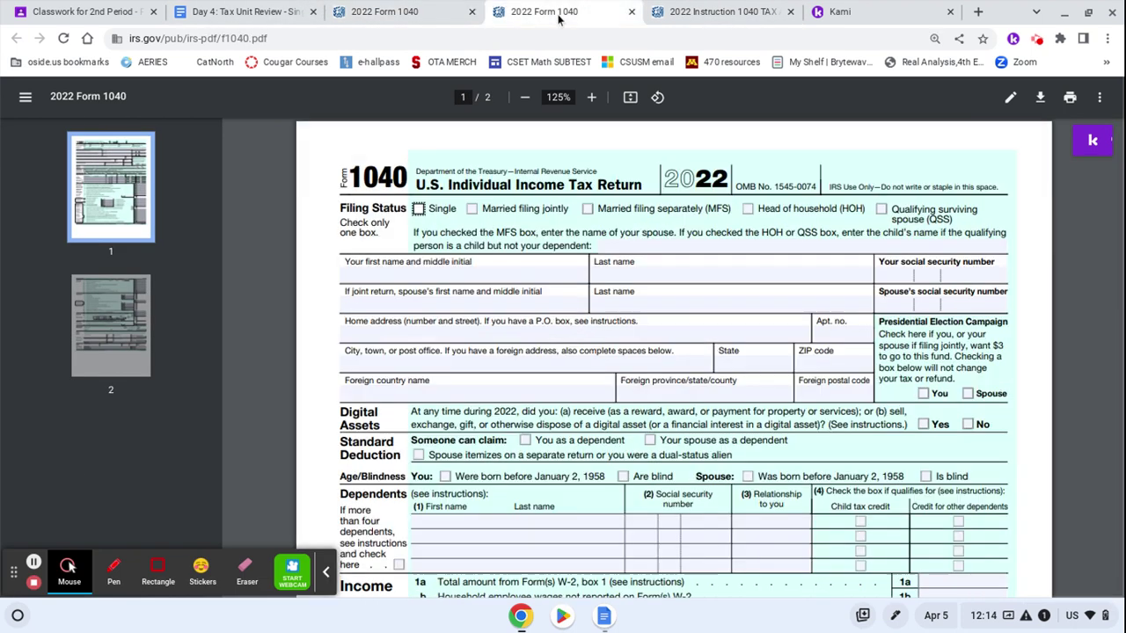
left_click(739, 14)
scroll(618, 297, "up", 20)
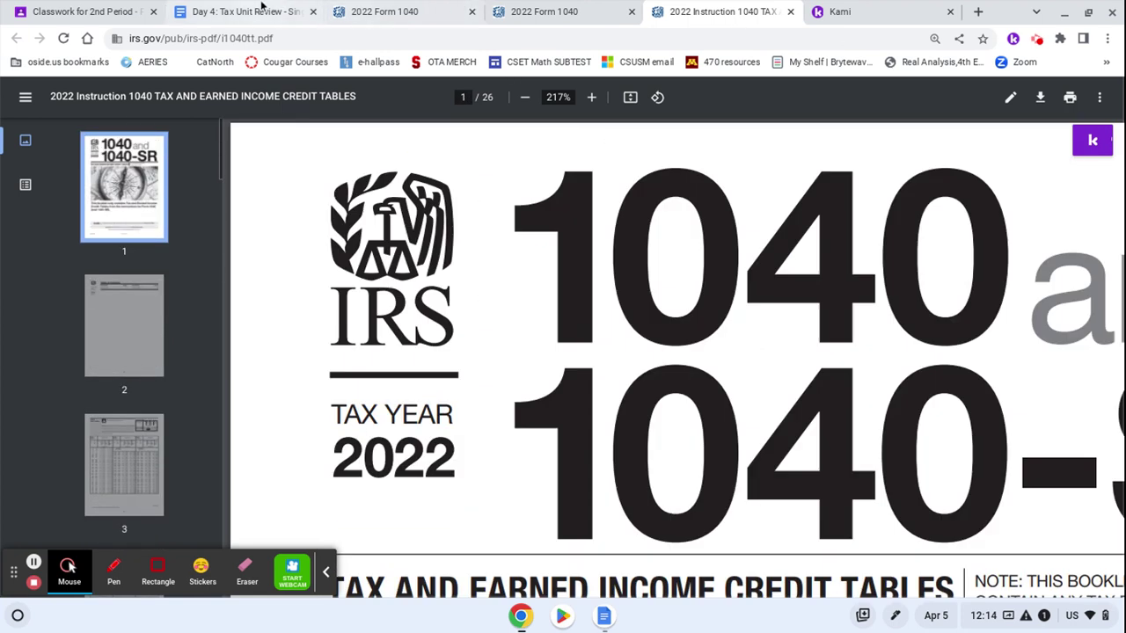
left_click(261, 7)
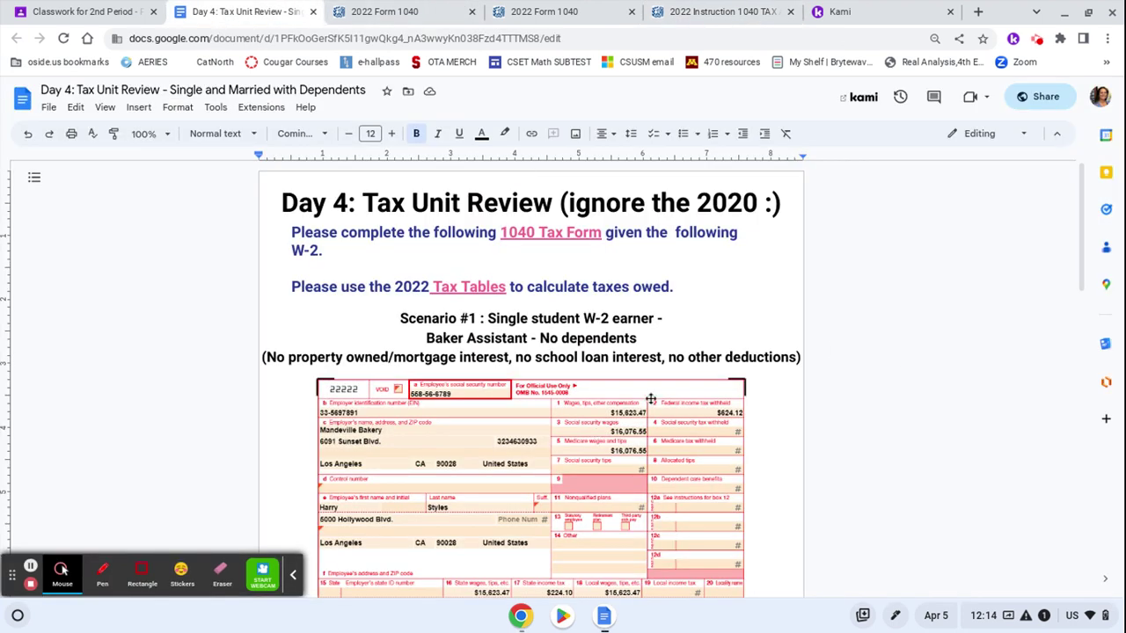
Zoom the Day 4 doc to 150% and scroll to the top of the Scenario #1 W-2
scroll(877, 446, "down", 3)
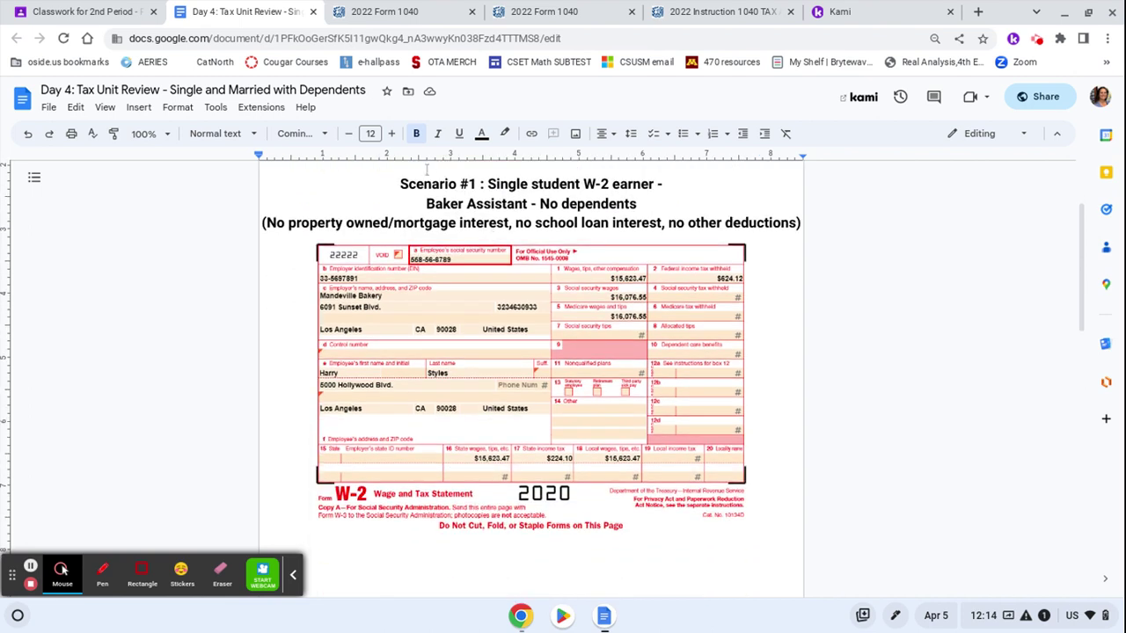
left_click(146, 133)
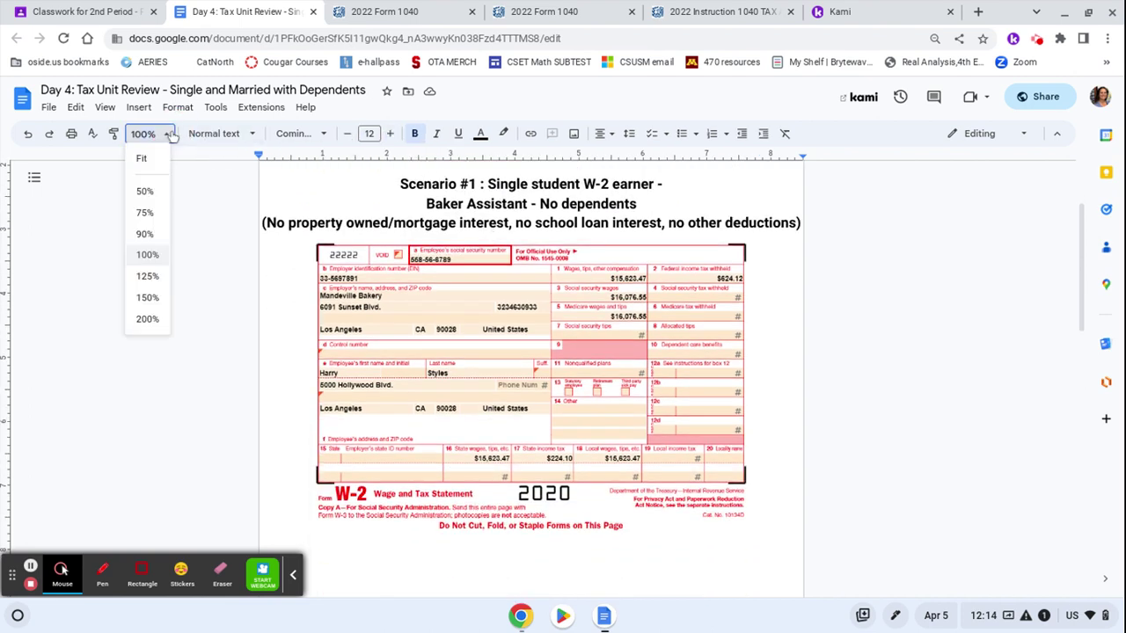
left_click(148, 298)
scroll(934, 382, "down", 4)
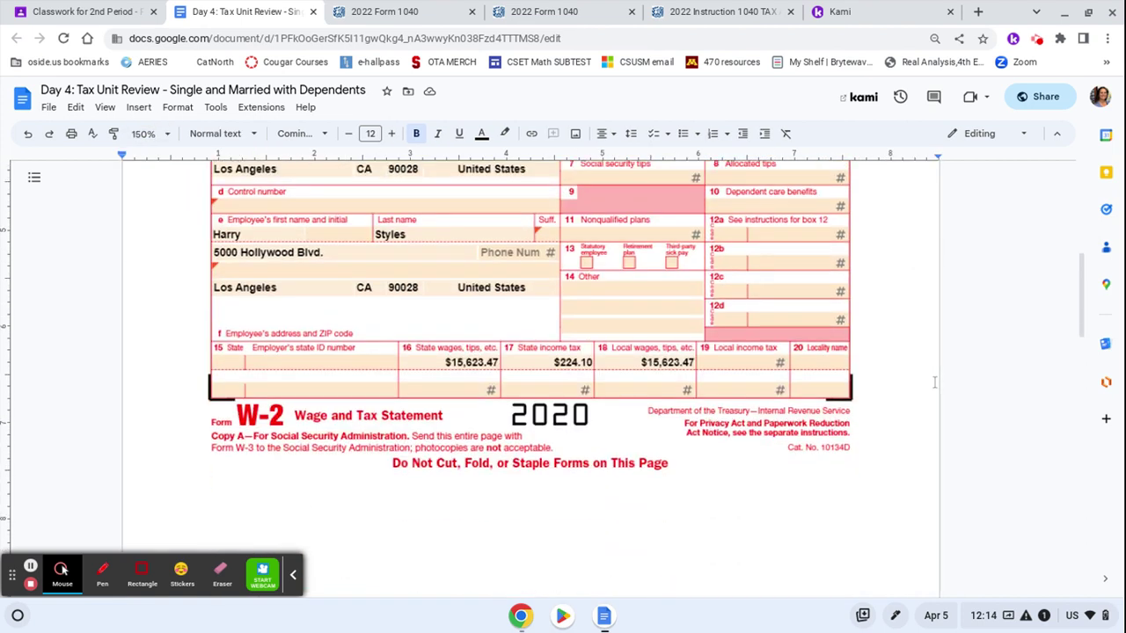
scroll(935, 382, "up", 2)
scroll(395, 395, "up", 2)
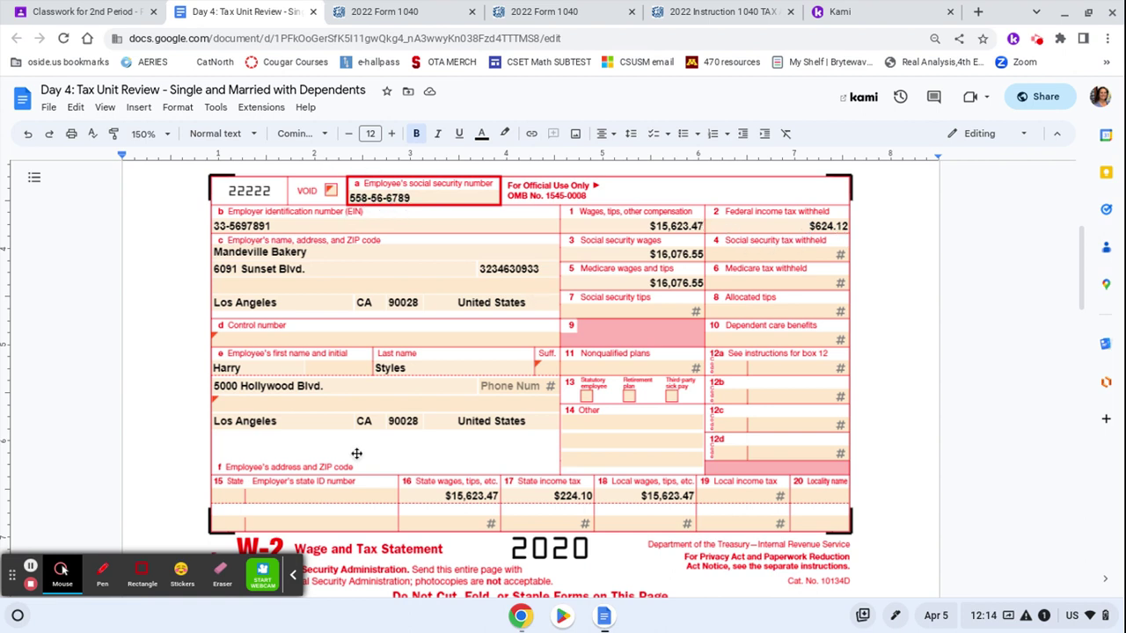
Mark the filing status Single and enter the taxpayer's first and last name on the 1040
left_click(545, 11)
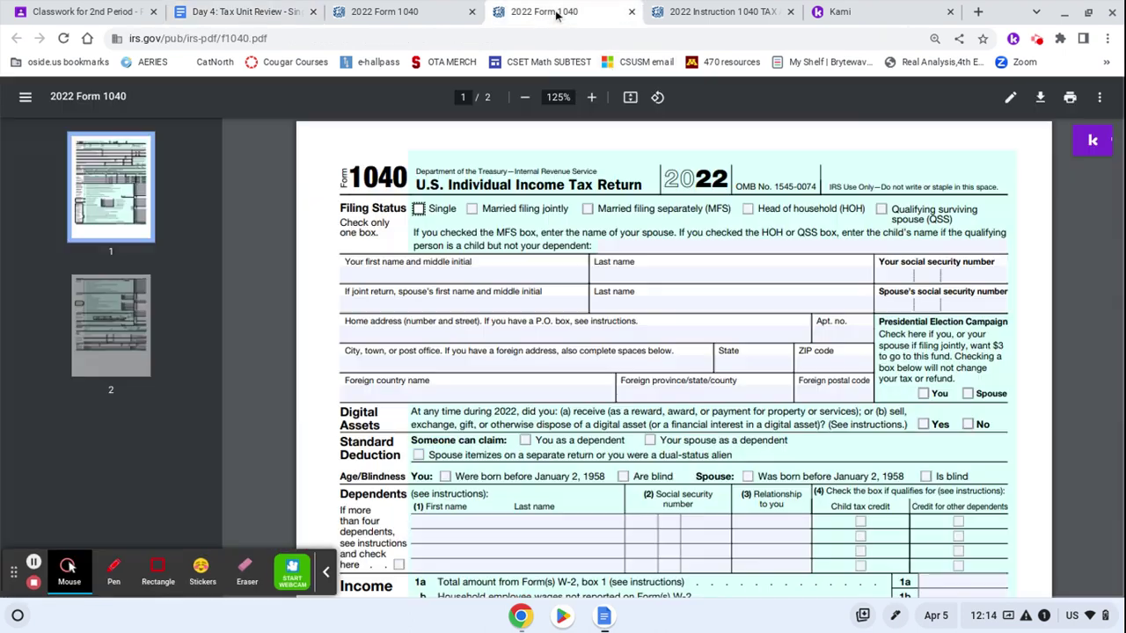
left_click(419, 209)
left_click(410, 273)
type("Harry")
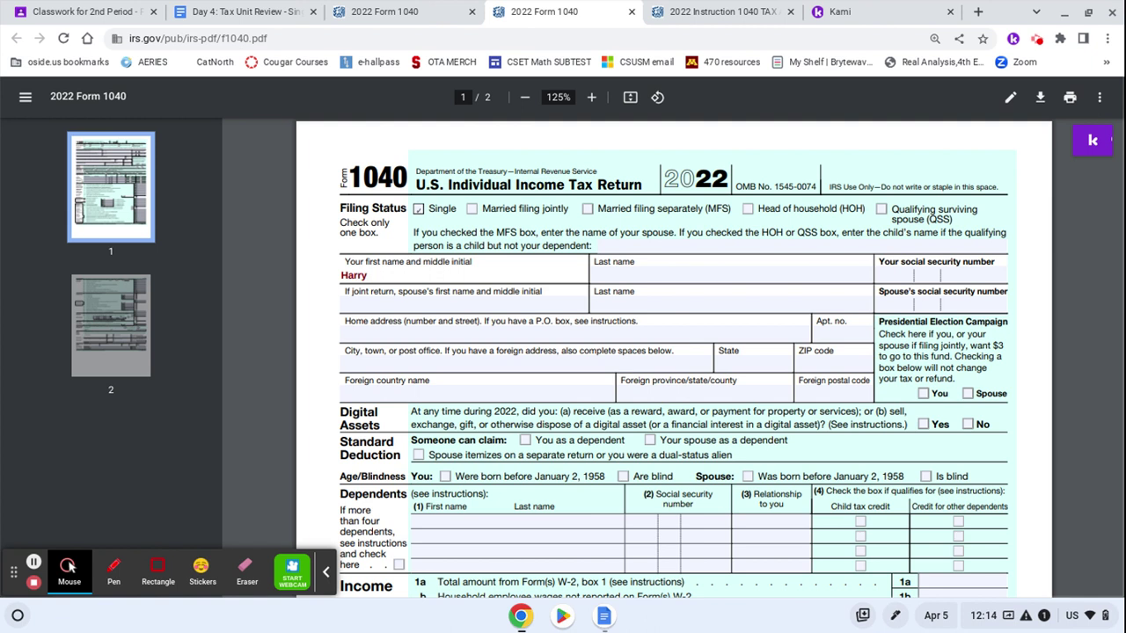
key("Tab")
type("Styles")
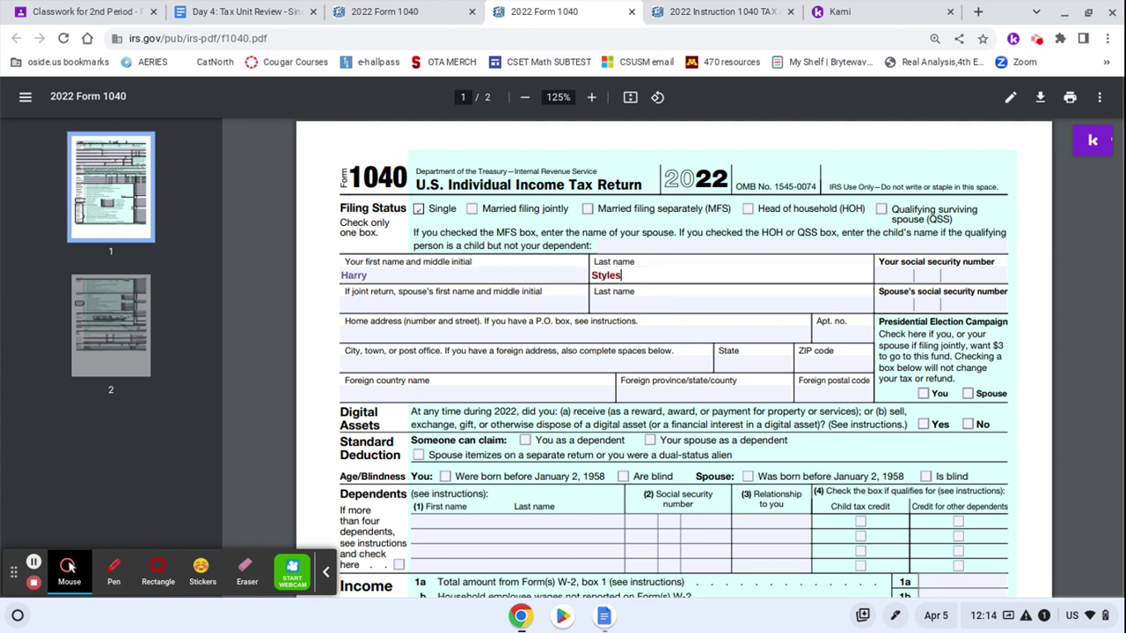
Check the W-2, then enter the taxpayer's social security number on the 1040
left_click(262, 7)
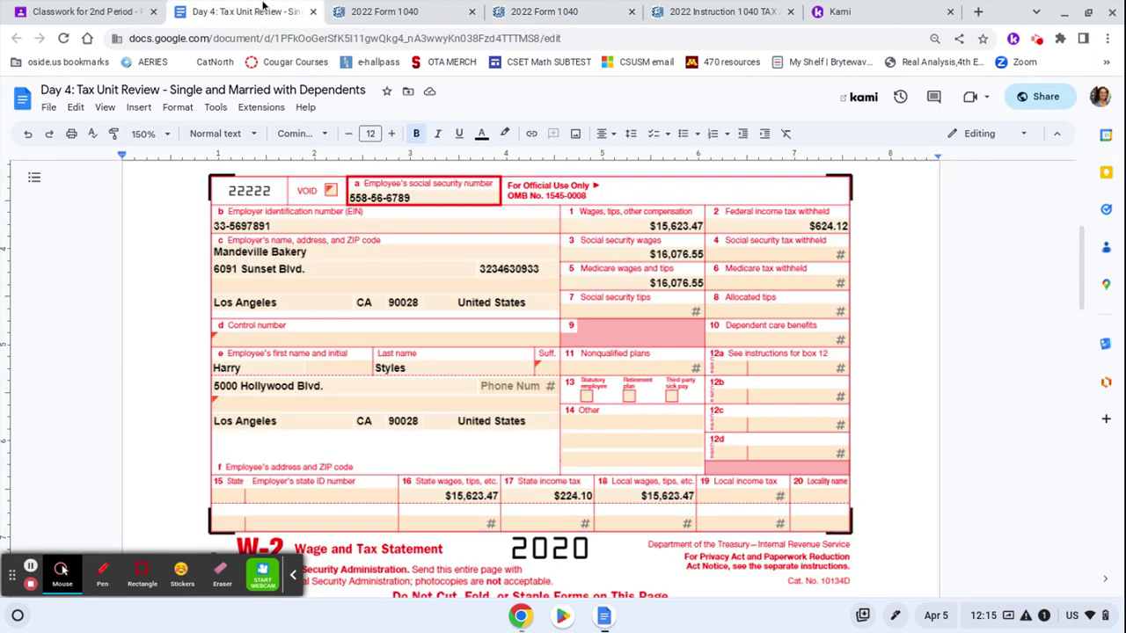
left_click(721, 11)
left_click(517, 13)
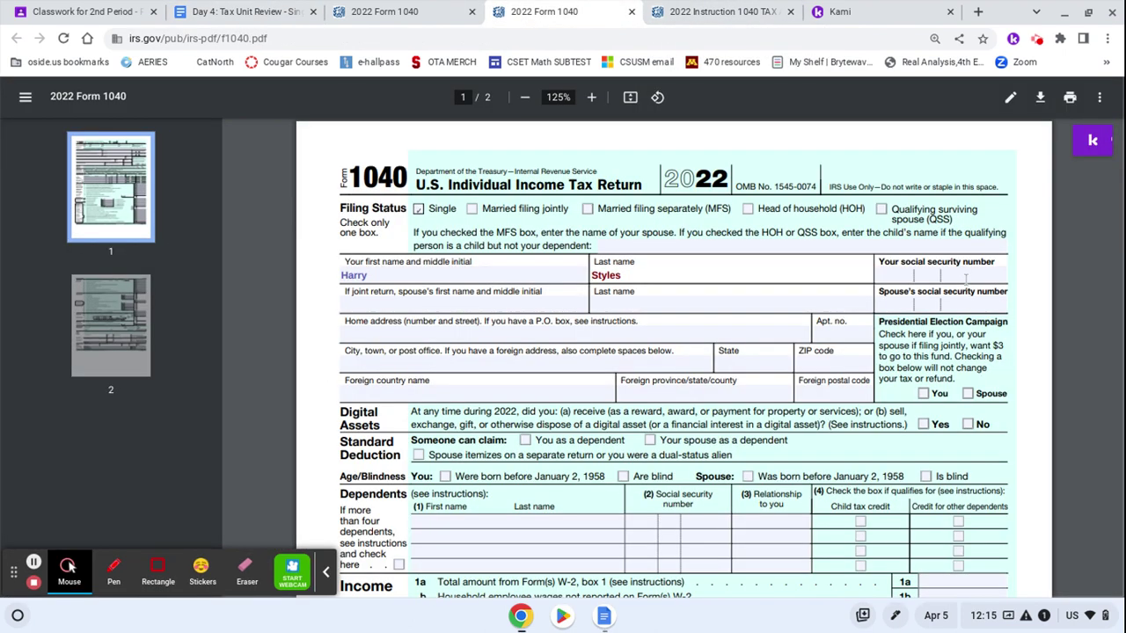
left_click(888, 275)
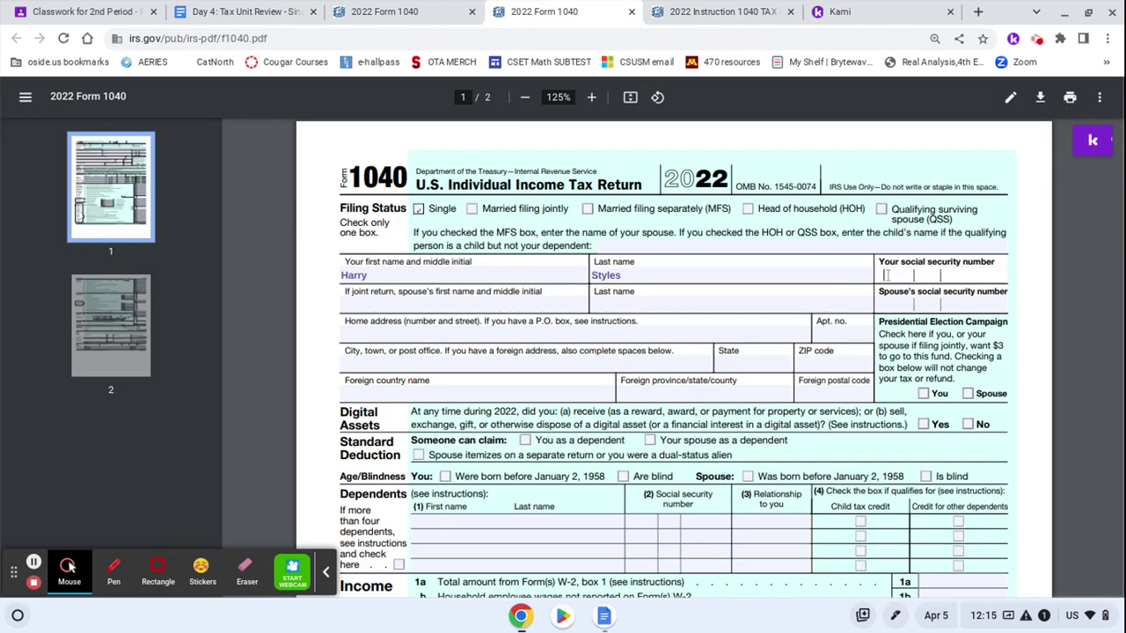
left_click(191, 10)
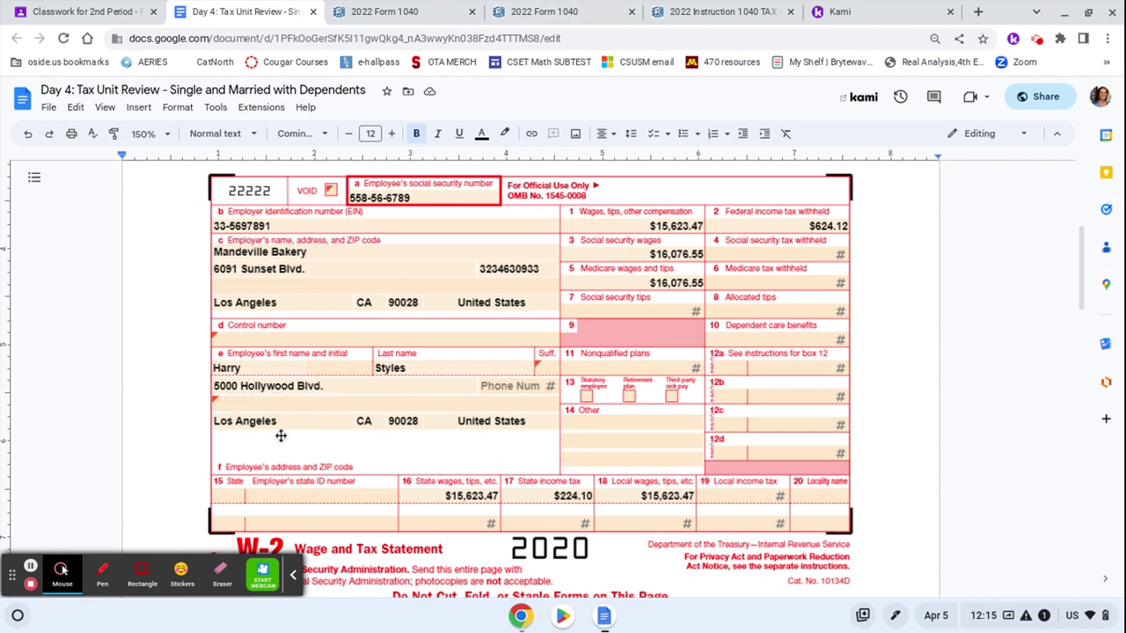
Enter the taxpayer's home street address, city, state and ZIP code on the 1040
left_click(697, 10)
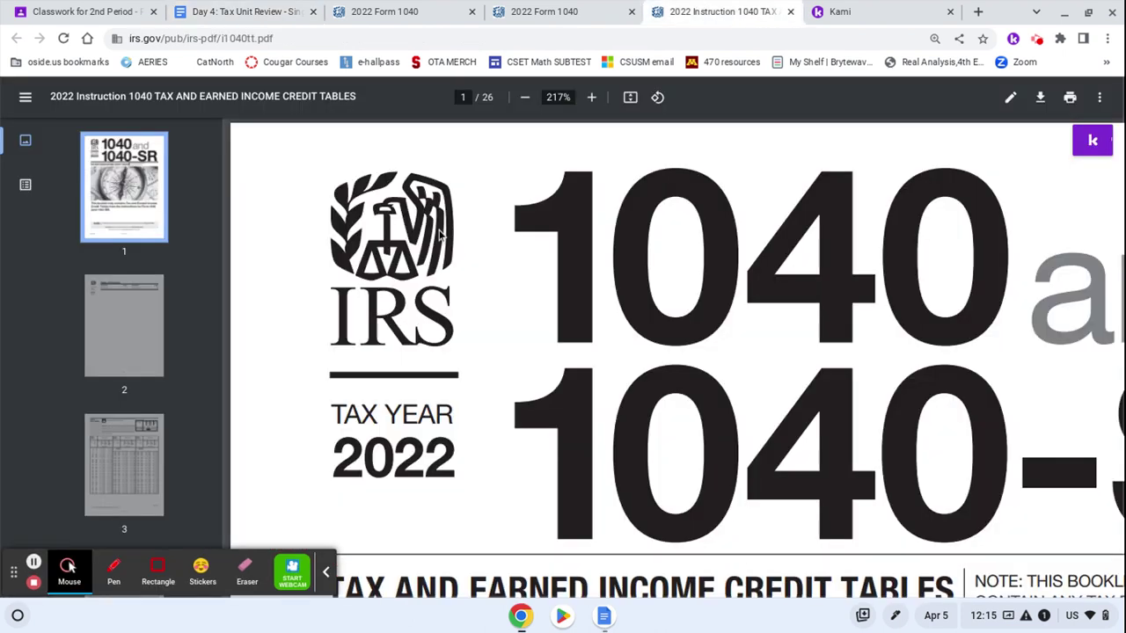
left_click(526, 8)
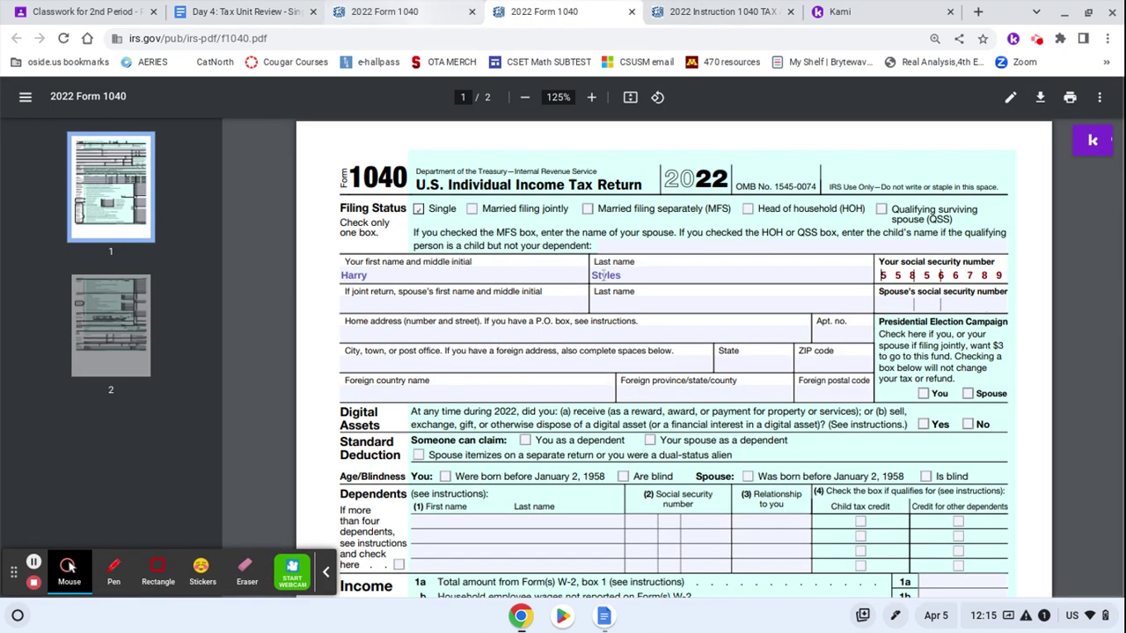
left_click(460, 335)
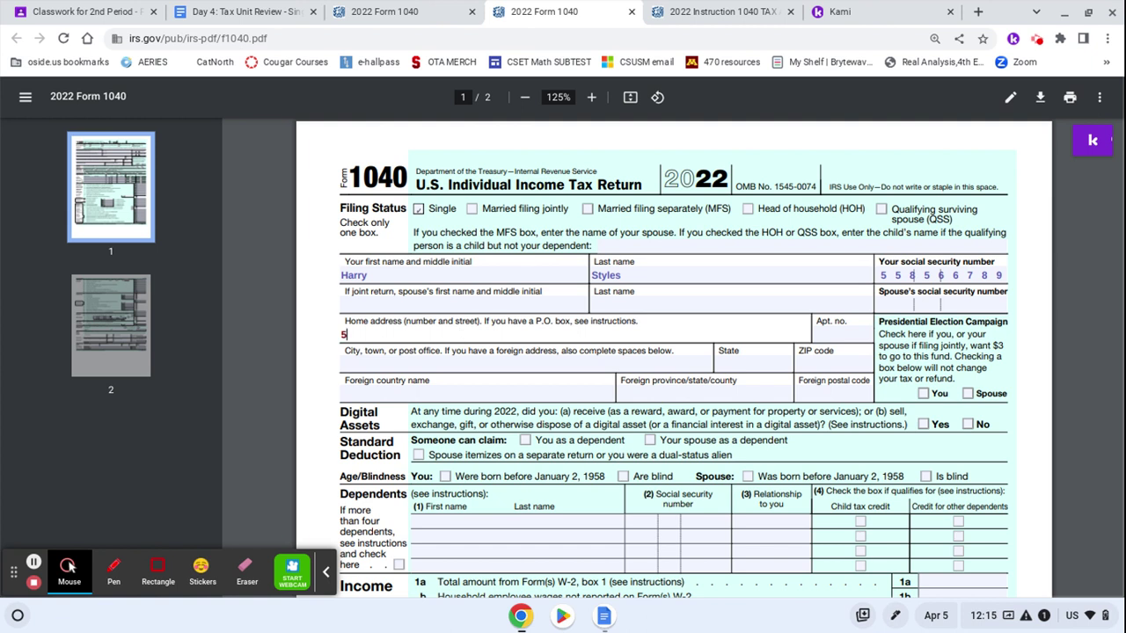
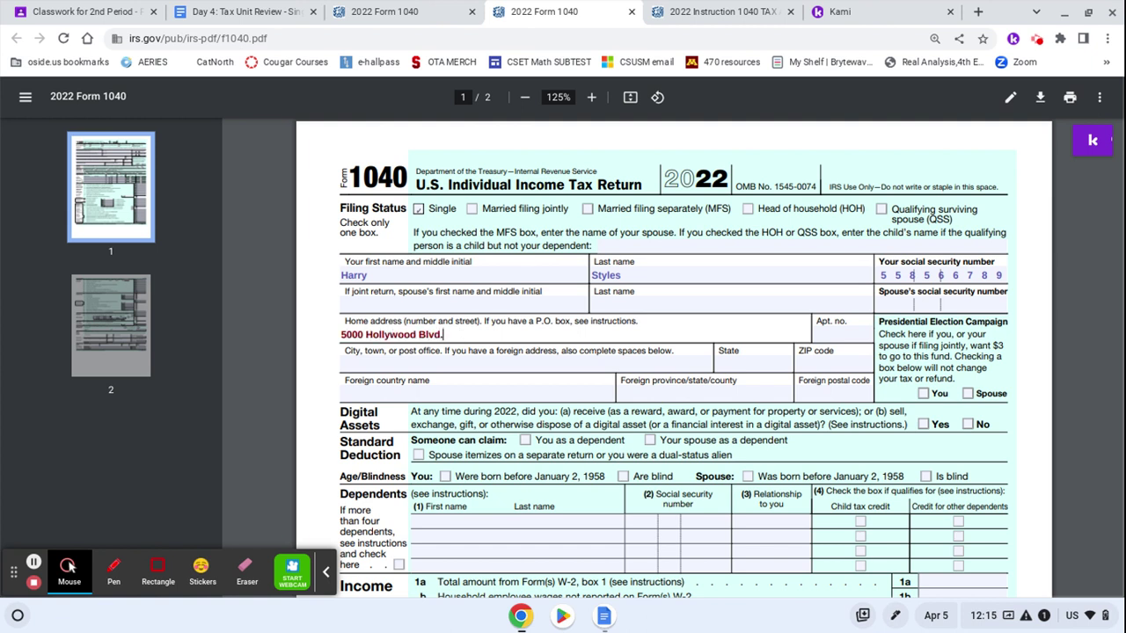
key("Tab")
key("Tab")
type("L")
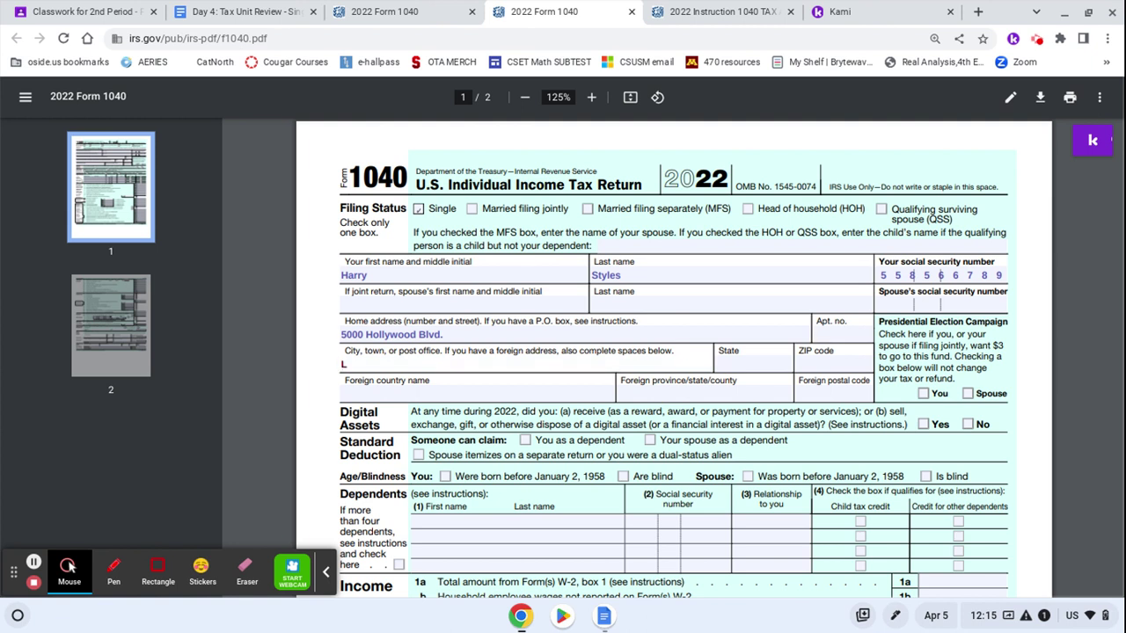
type("os.")
key("Tab")
type("Ca")
key("Tab")
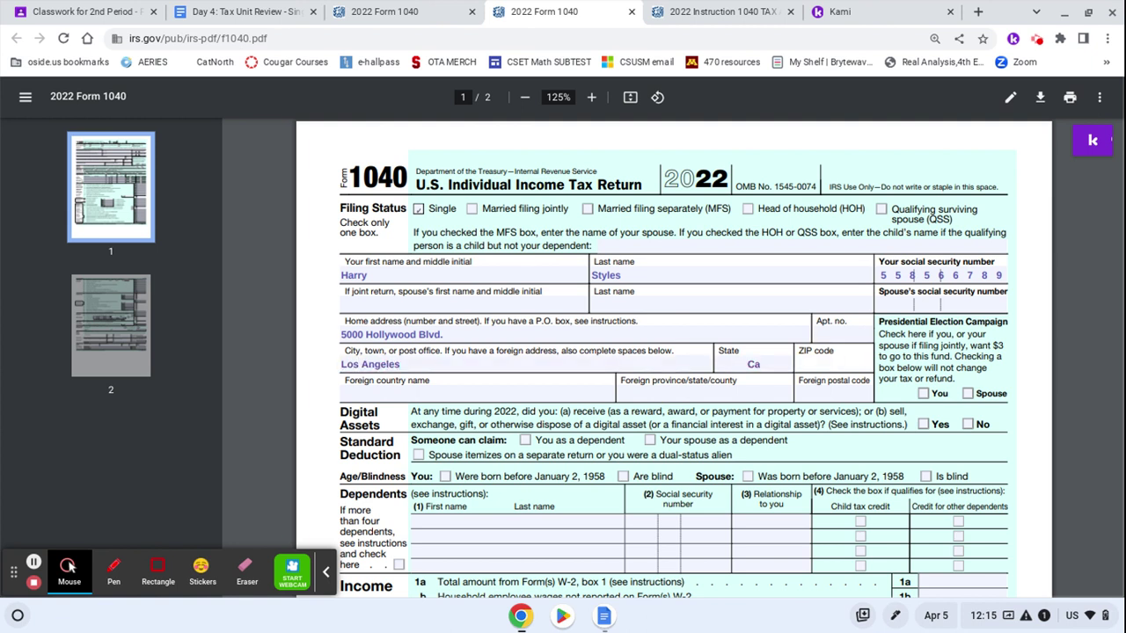
type("90028")
left_click(235, 11)
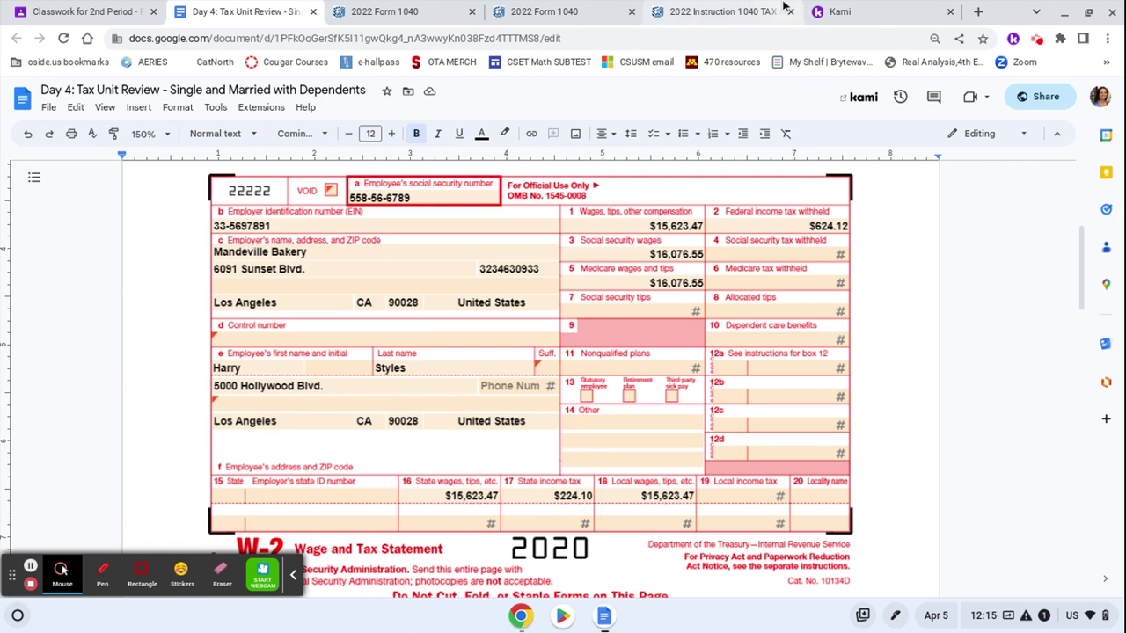
Answer No to the digital assets question on the partly filled 1040
left_click(704, 9)
left_click(436, 10)
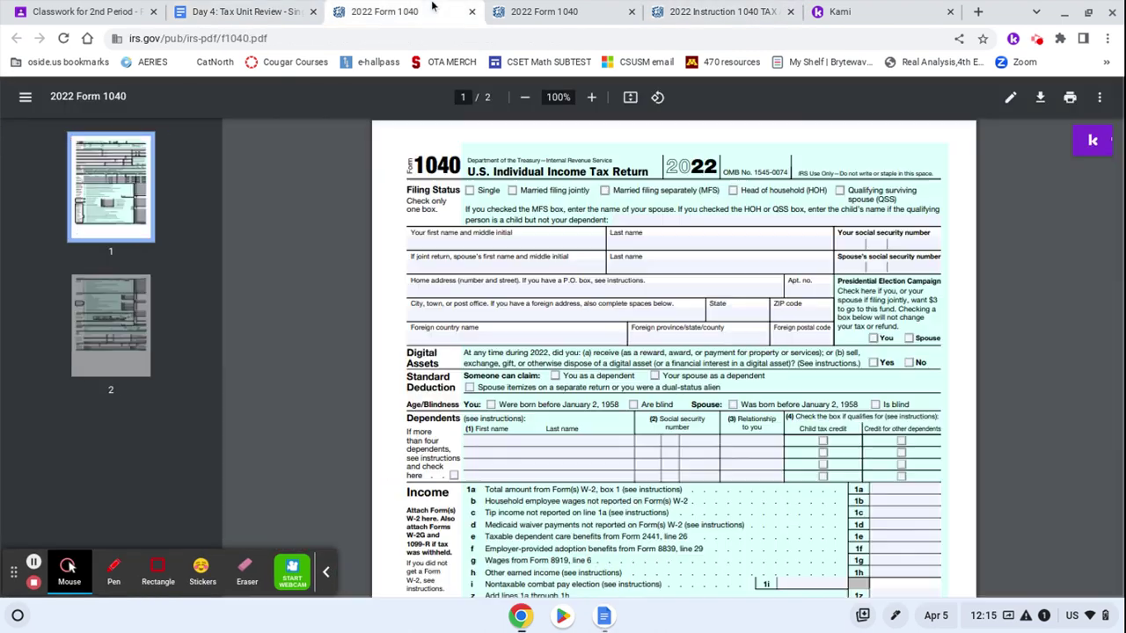
left_click(537, 10)
scroll(921, 310, "down", 2)
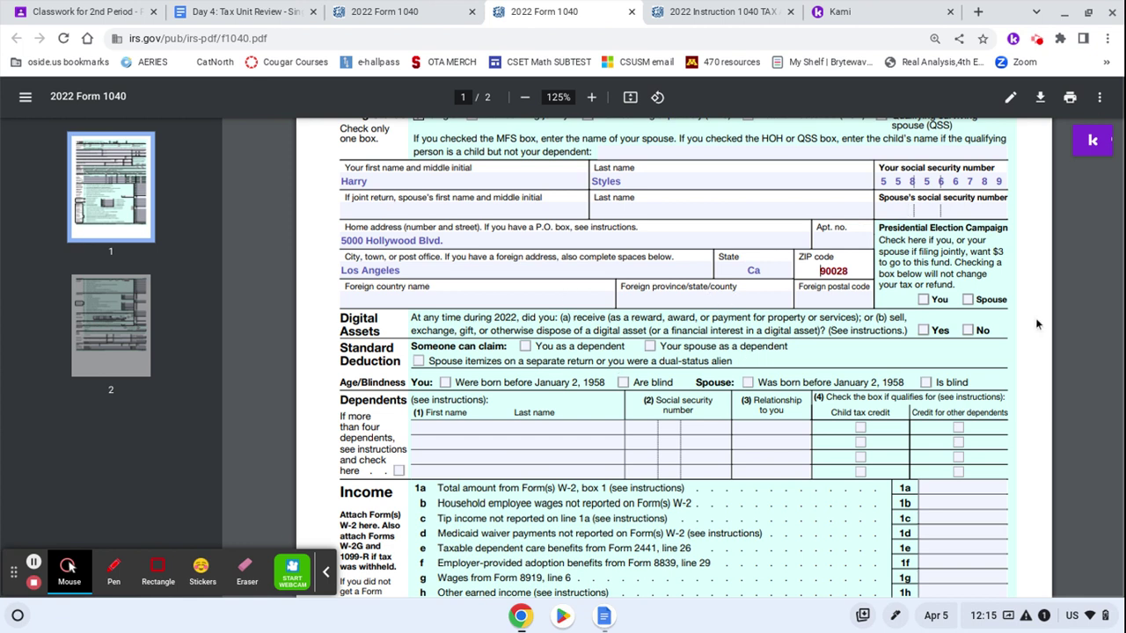
left_click(969, 330)
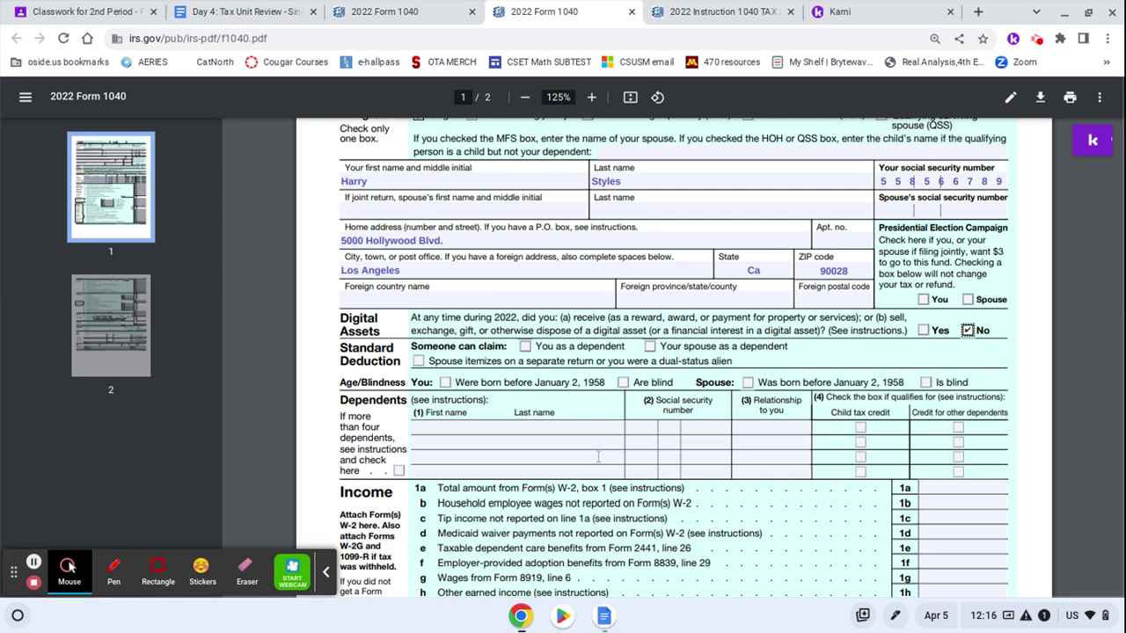
scroll(599, 456, "down", 2)
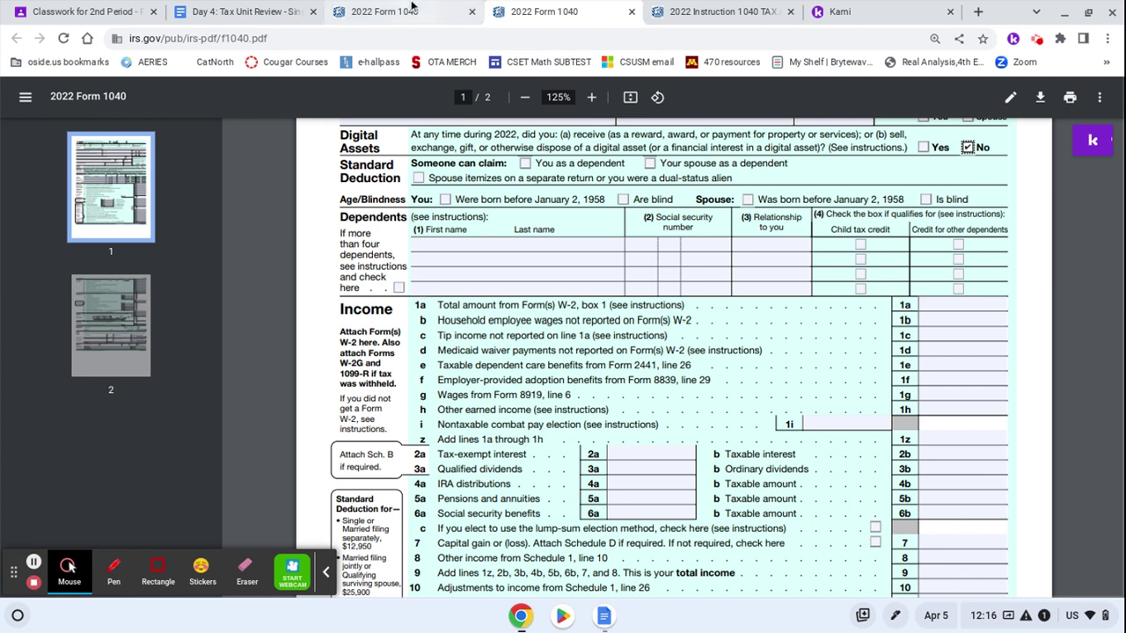
Recheck the W-2 and tax tables, then select the line 1a wages field
left_click(246, 11)
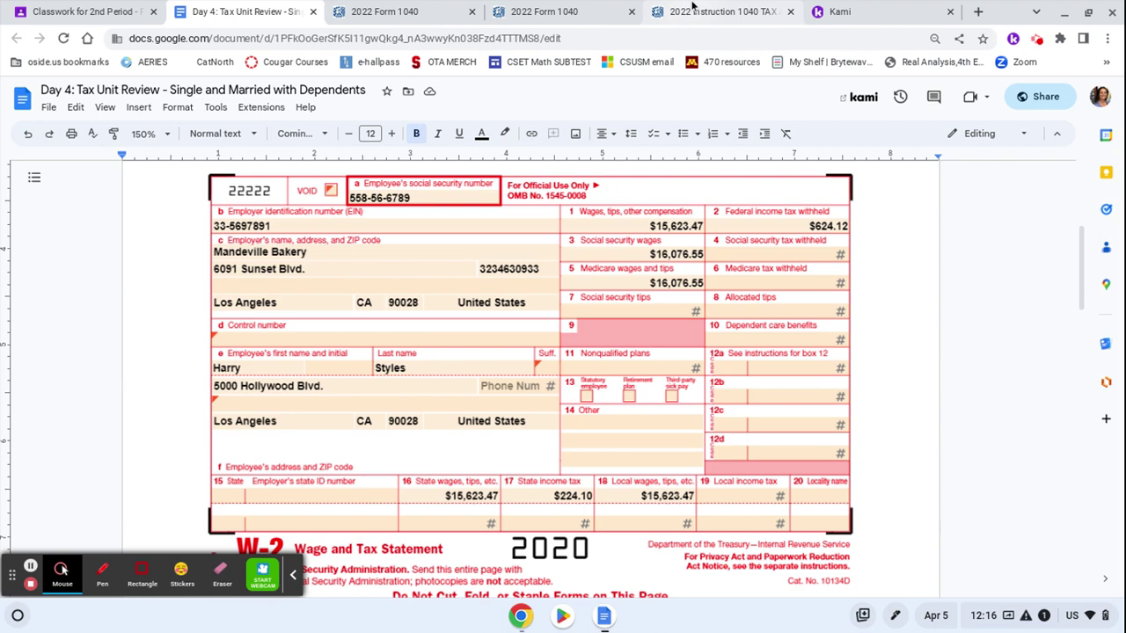
left_click(692, 8)
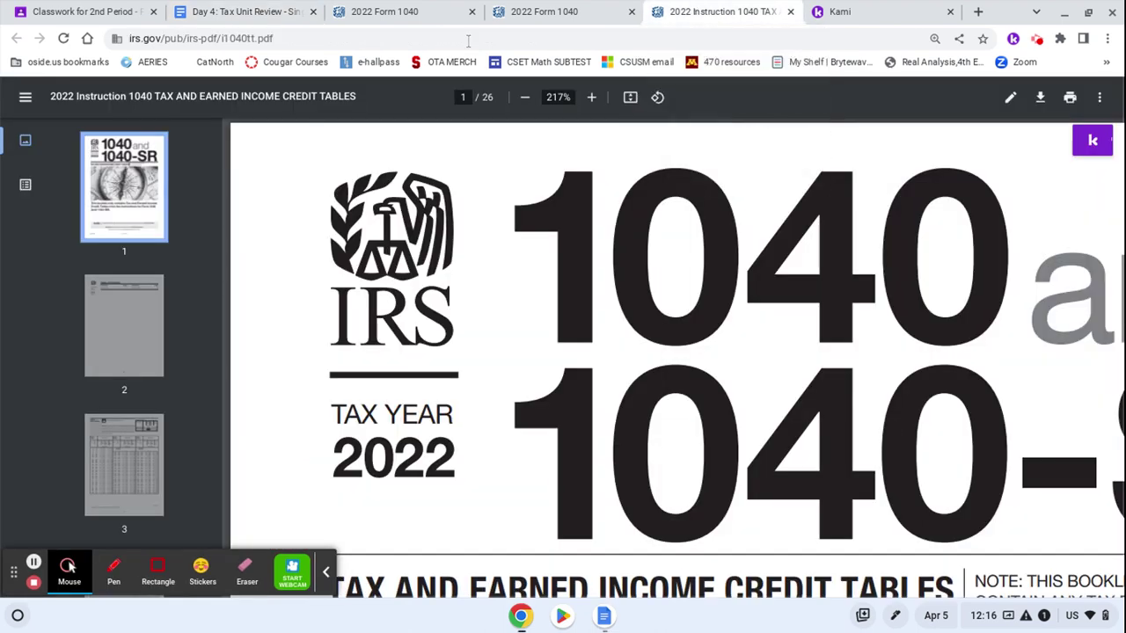
left_click(554, 11)
left_click(446, 6)
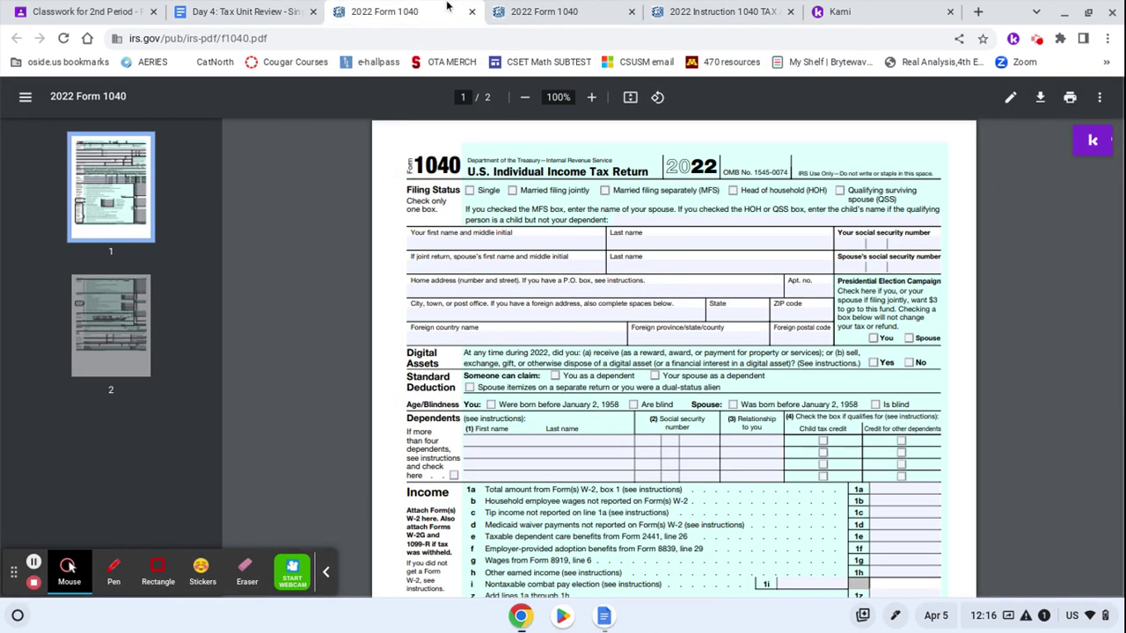
left_click(544, 9)
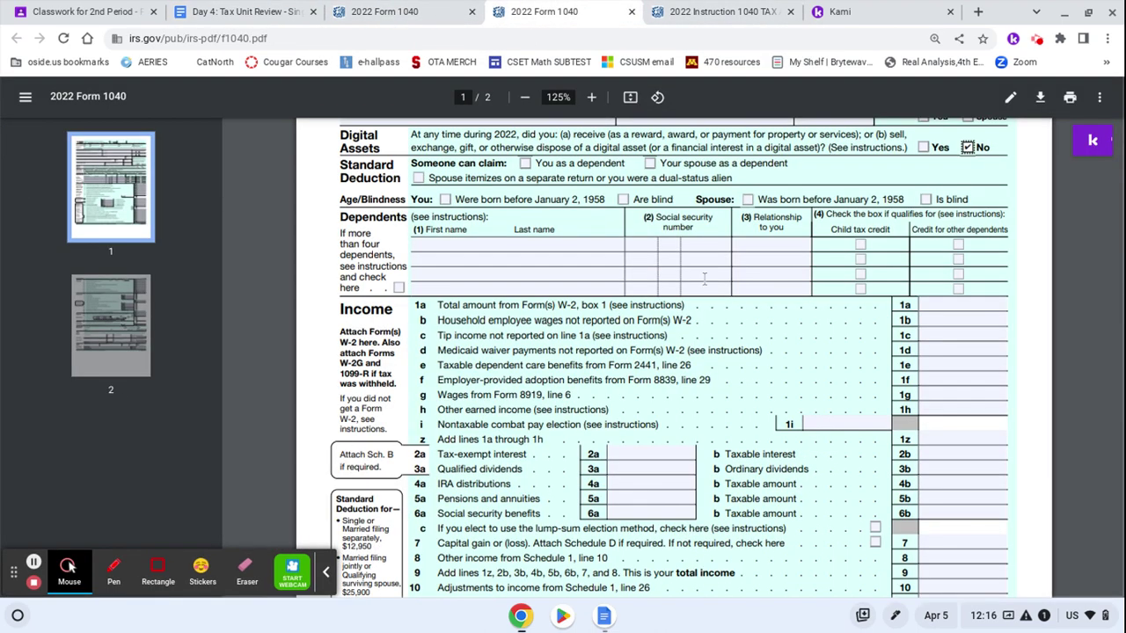
left_click(939, 306)
Enter wages of 15623.47 on line 1a, correcting the mistyped digits against the W-2
type("15643")
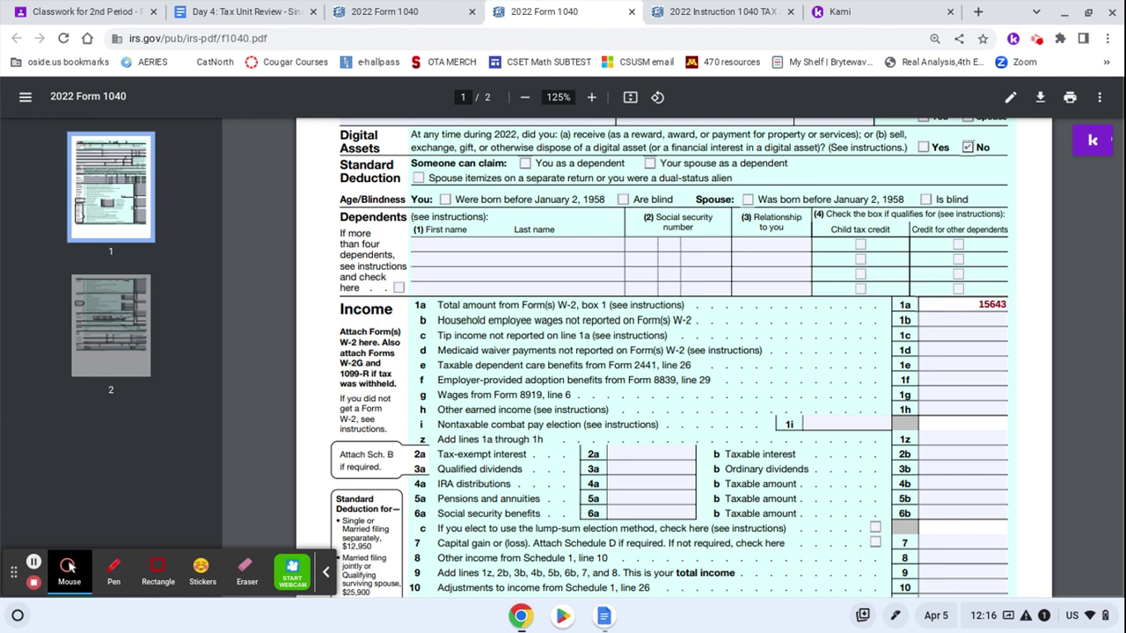
key("BackSpace")
key("BackSpace")
type("23.47")
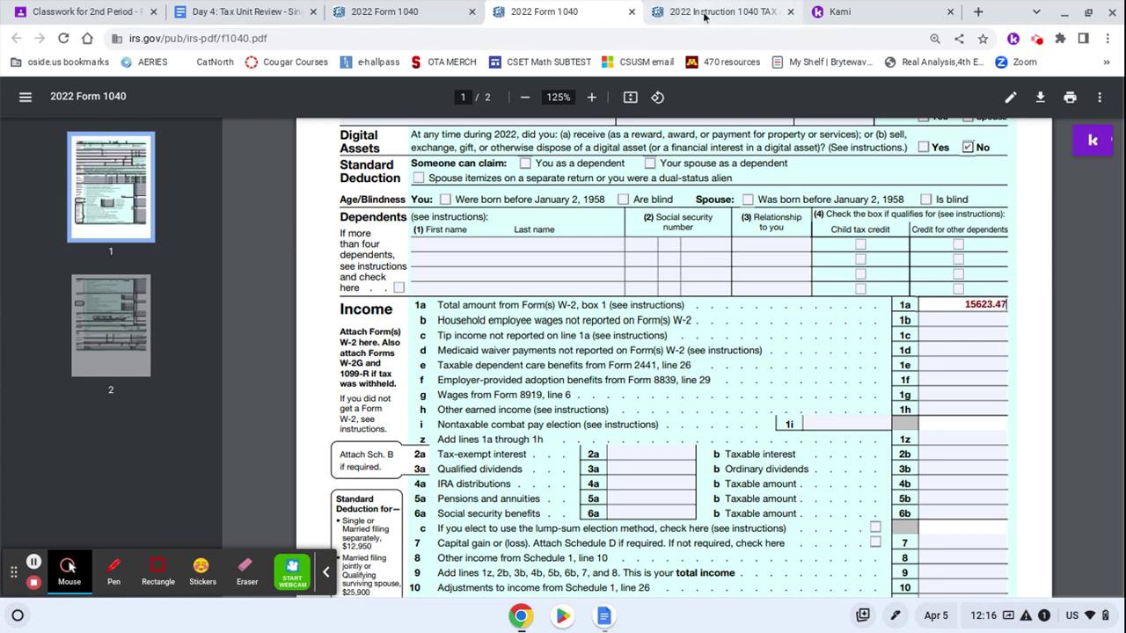
left_click(271, 9)
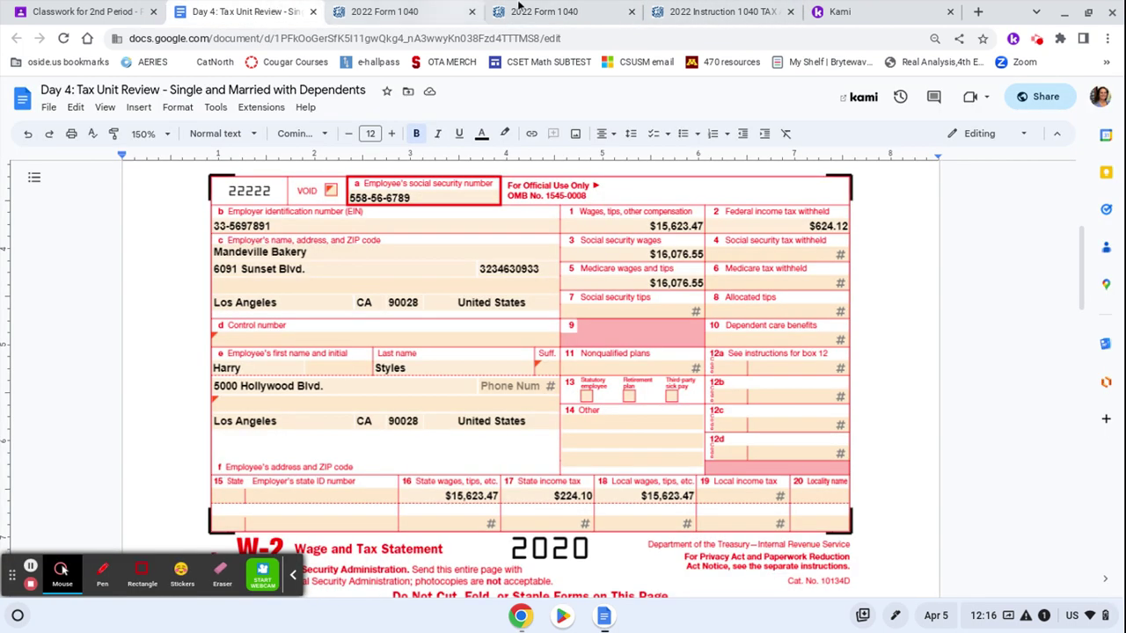
left_click(708, 14)
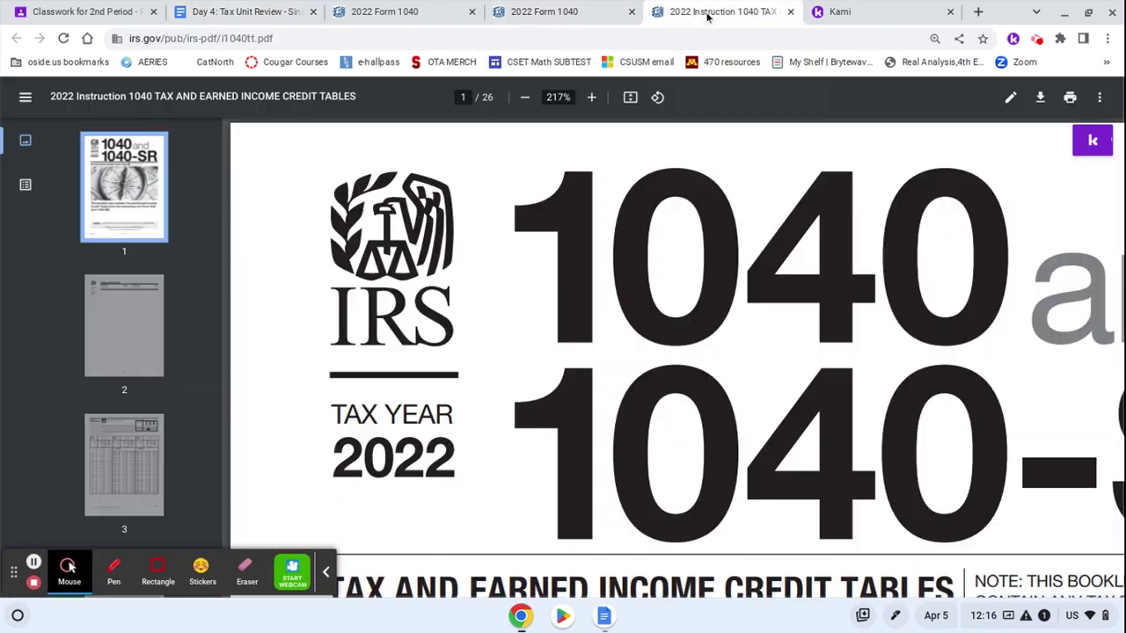
left_click(545, 13)
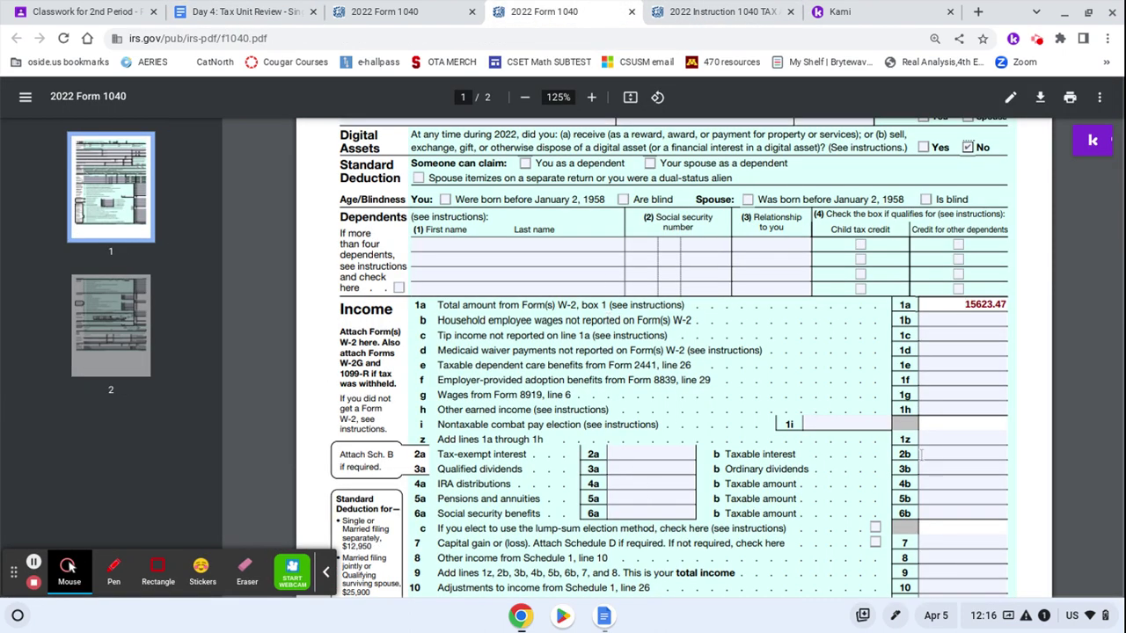
Copy 15623.47 into line 1z and the adjusted gross income on line 11
left_click_drag(963, 304, 1008, 305)
key("ctrl+c")
left_click(970, 321)
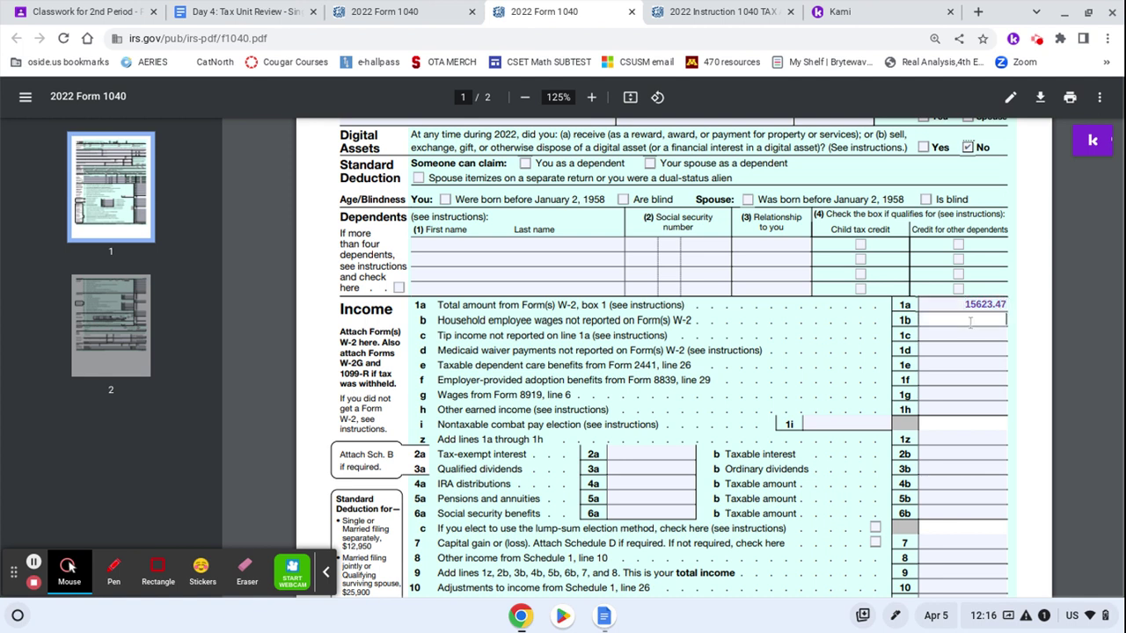
scroll(970, 323, "down", 1)
left_click(949, 392)
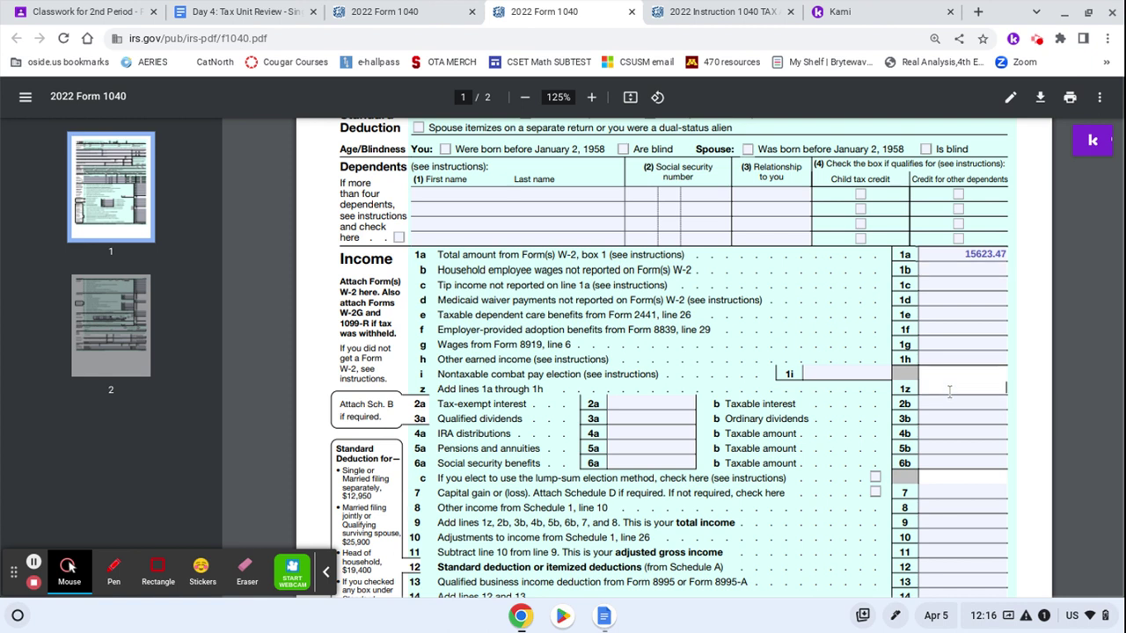
scroll(949, 392, "down", 2)
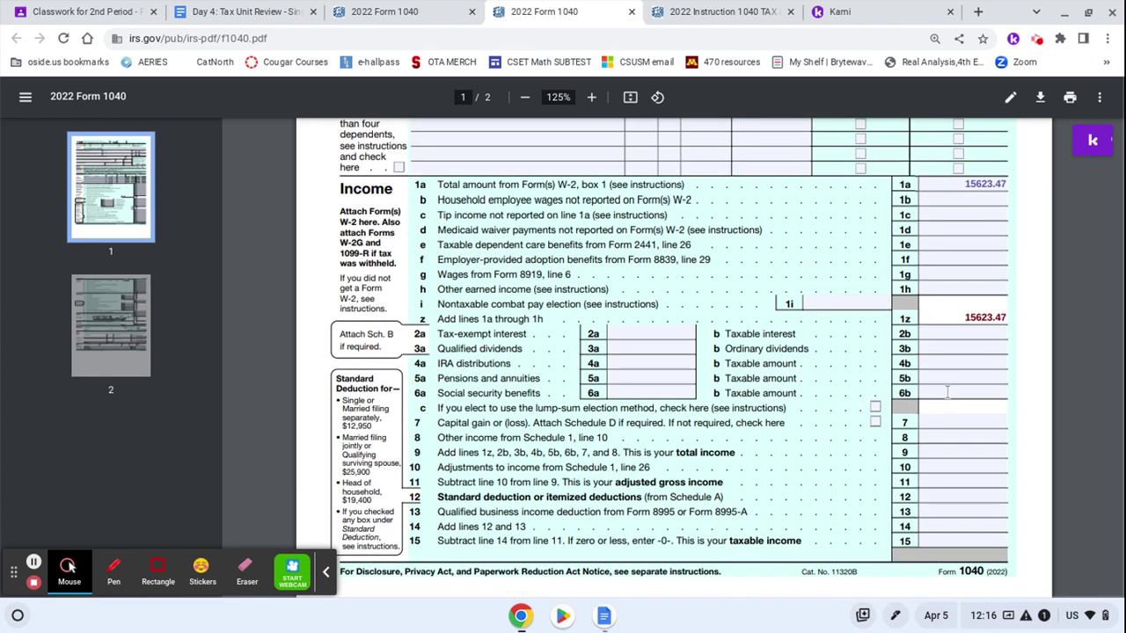
left_click(938, 423)
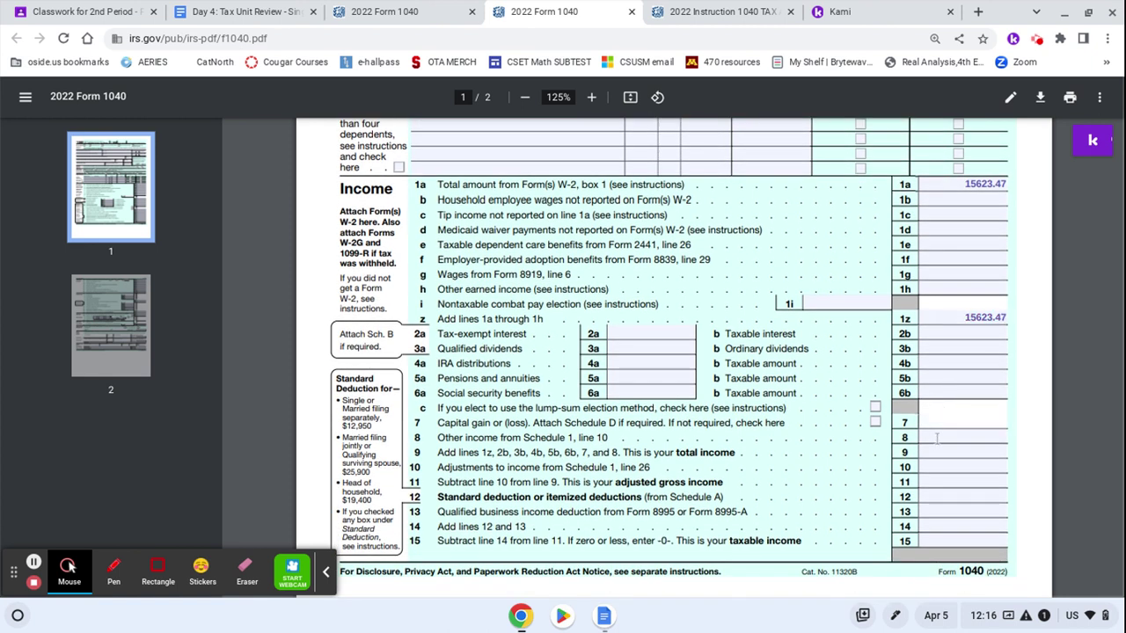
left_click(934, 479)
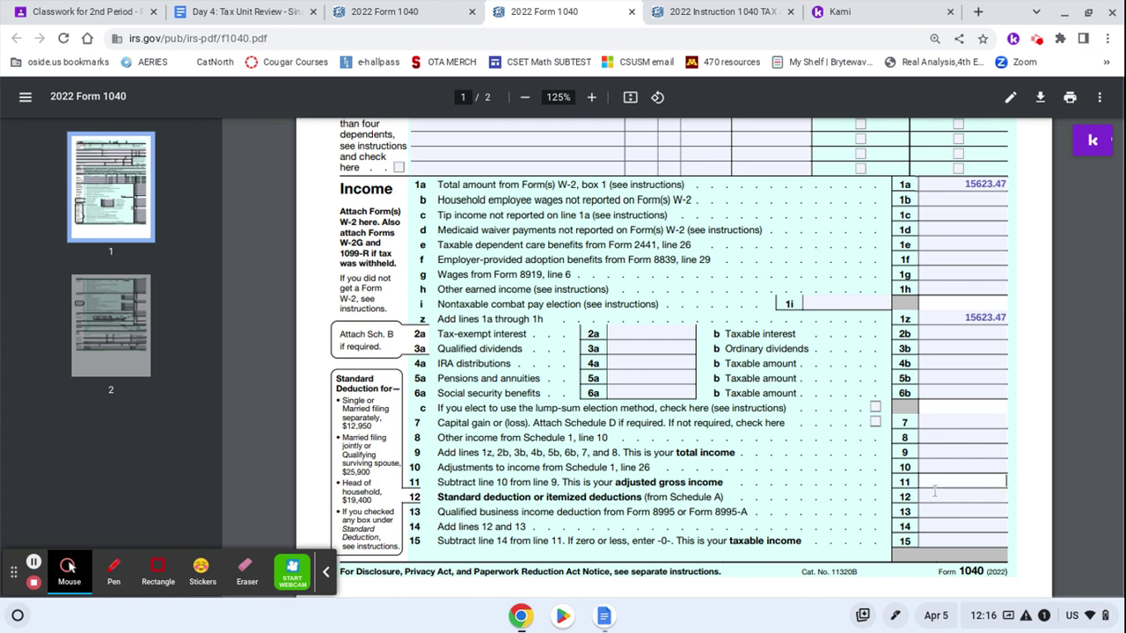
key("ctrl+v")
left_click(928, 423)
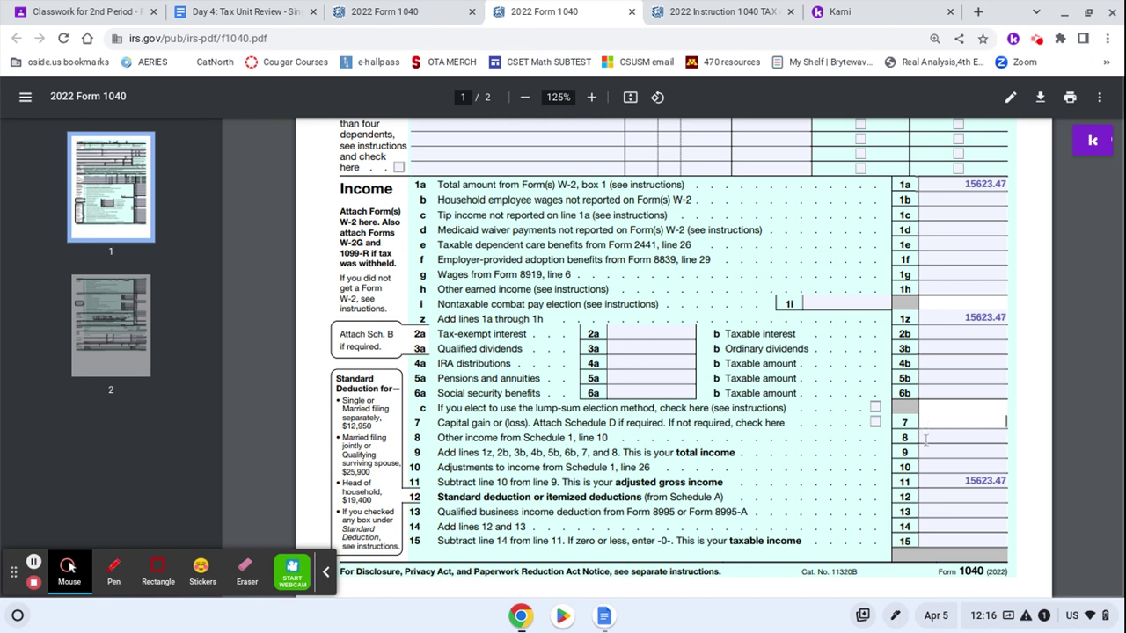
Paste 15623.47 as total income on line 9 and enter 0 on lines 1b through 1h
left_click(925, 451)
key("ctrl+v")
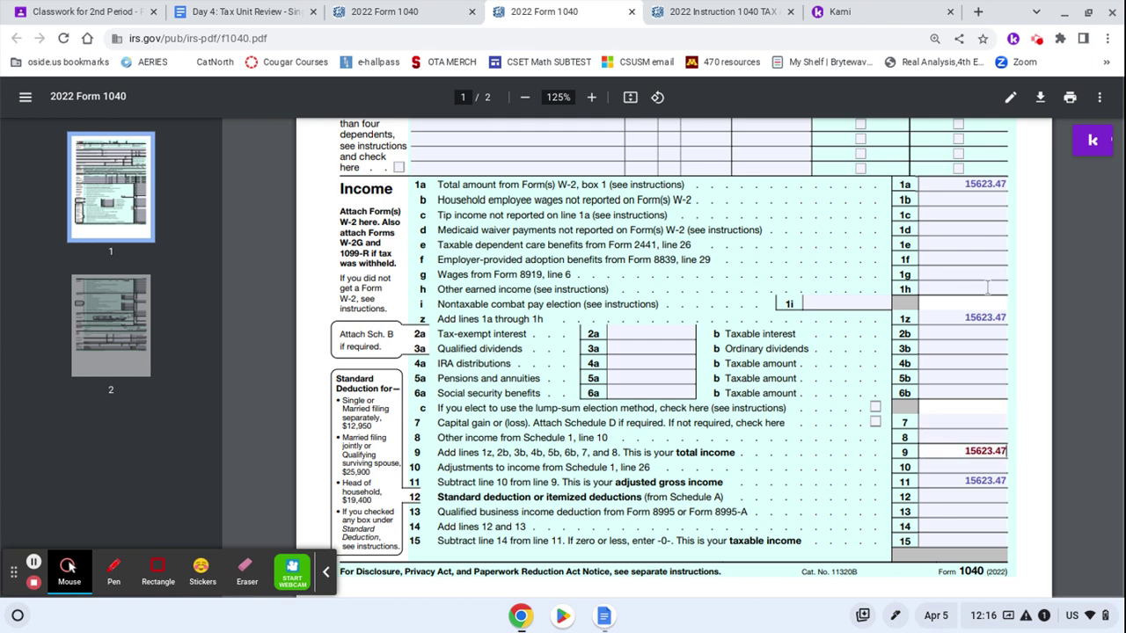
left_click(993, 202)
type("0")
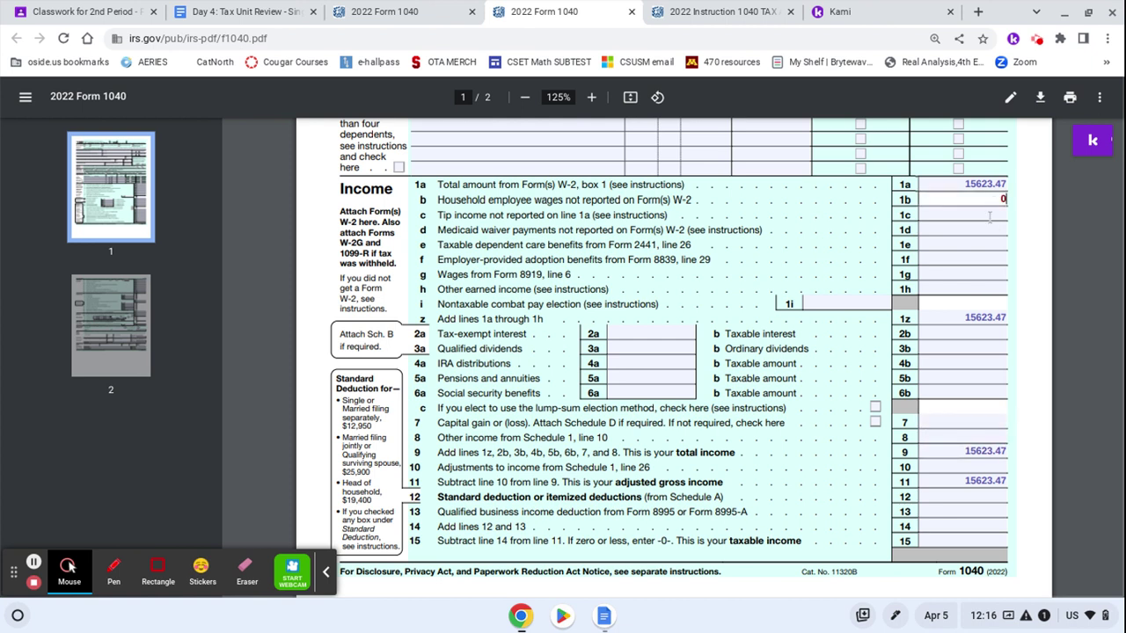
key("Tab")
type("0")
key("Tab")
type("0")
key("Tab")
type("0")
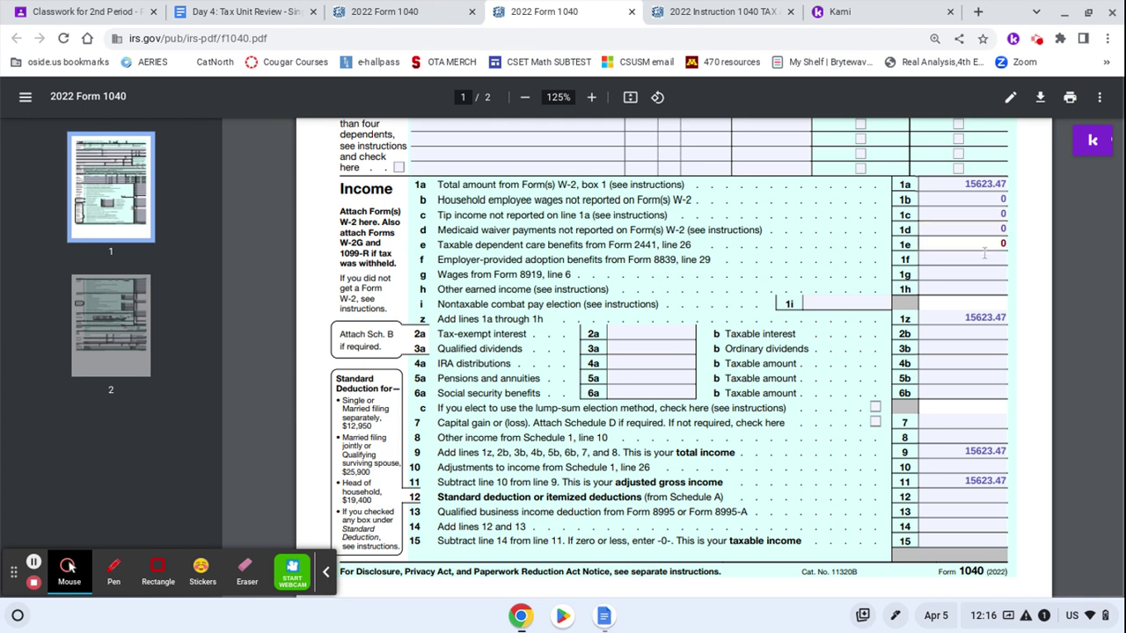
key("Tab")
type("0")
key("Tab")
type("0")
key("Tab")
type("0")
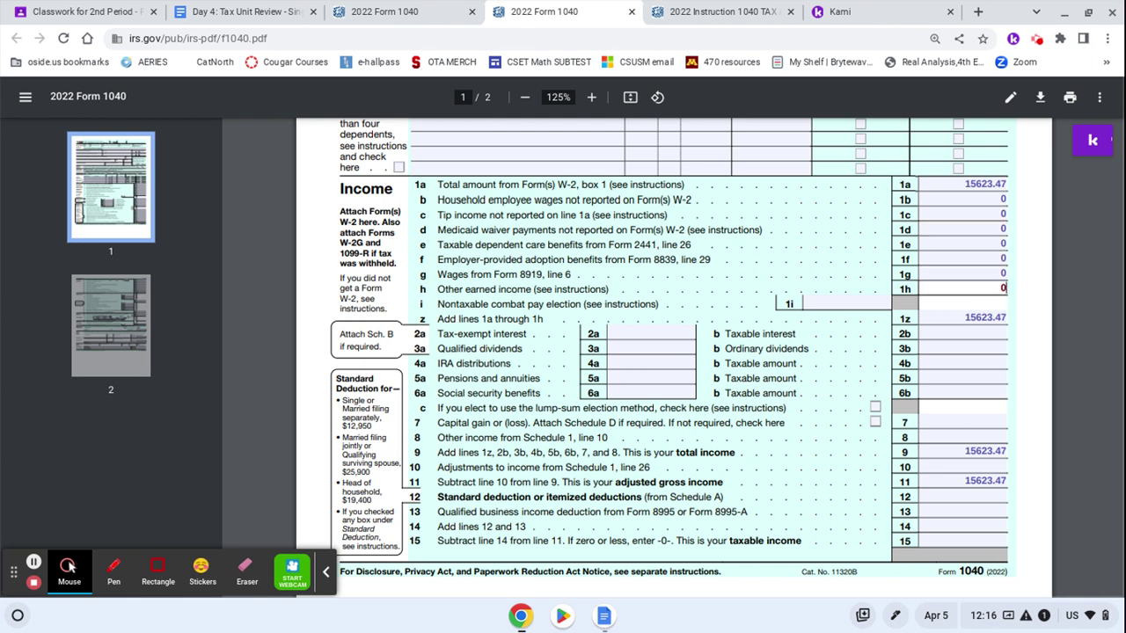
Enter 0 on income lines 2b, 3b, 4b, 5b, 6b, 7 and 8
left_click(974, 335)
type("0")
left_click(974, 349)
type("0")
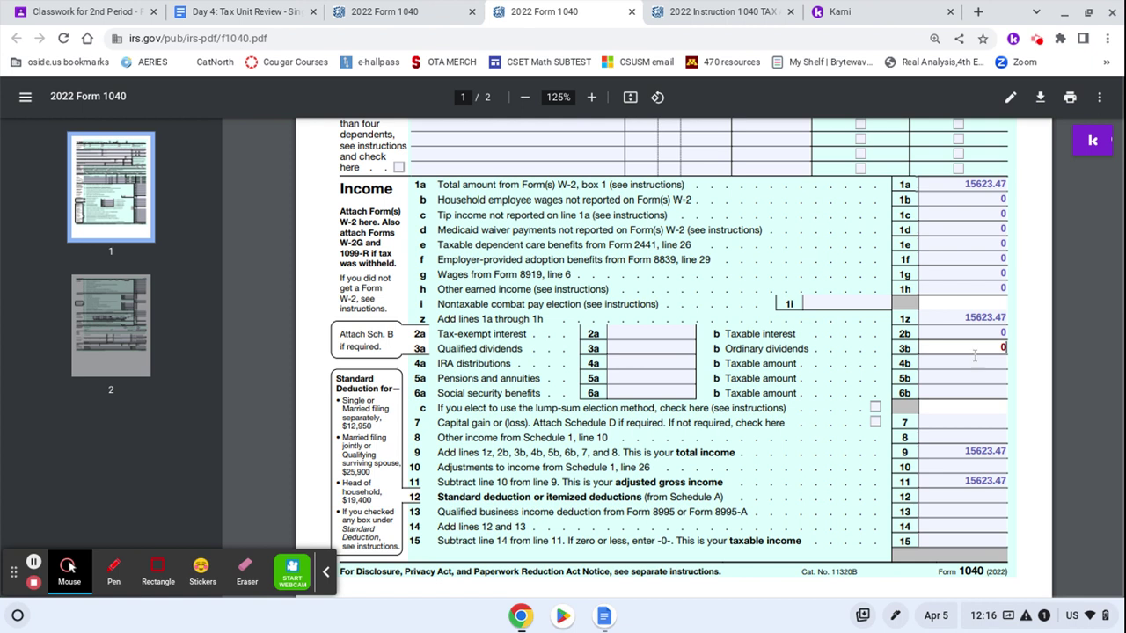
left_click(974, 363)
type("0")
key("Tab")
type("0")
left_click(975, 391)
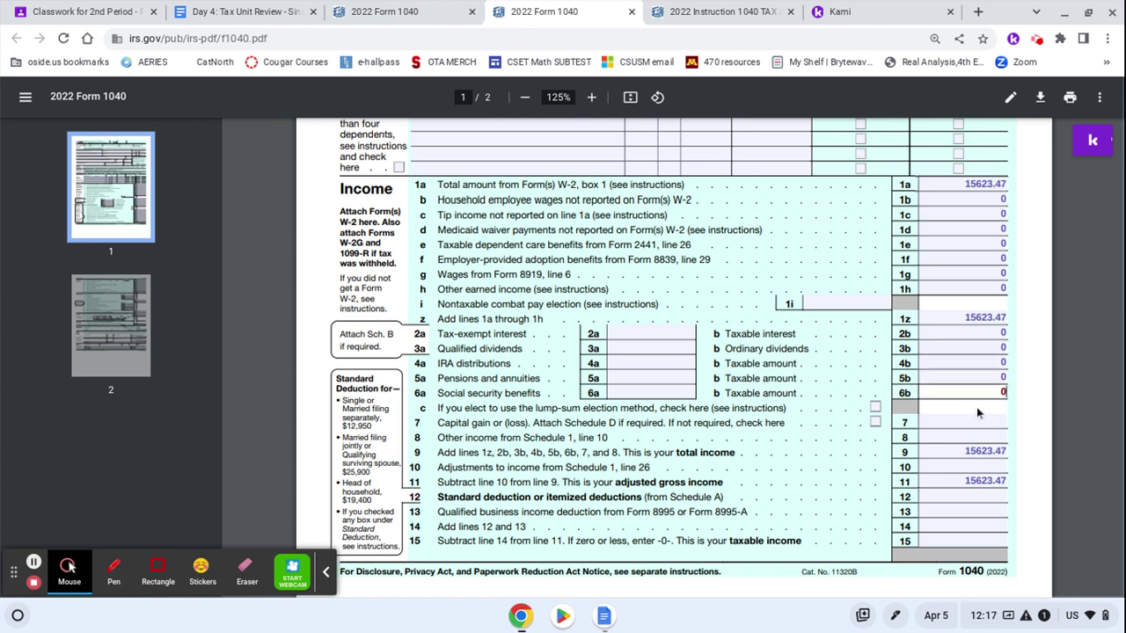
type("0")
left_click(976, 422)
type("0")
left_click(977, 438)
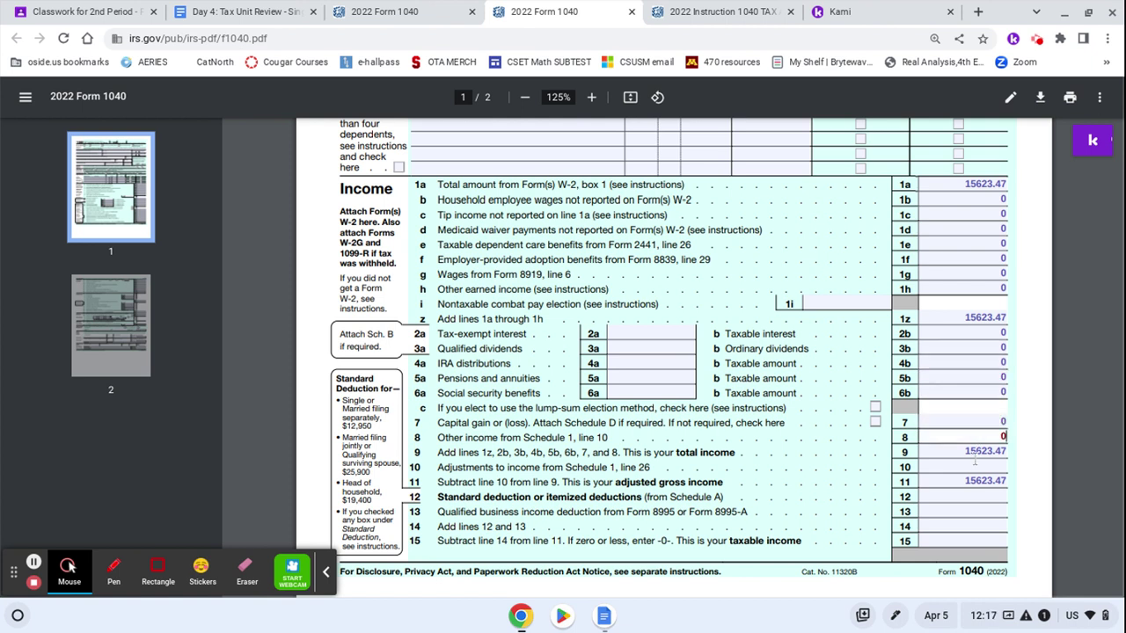
type("0")
left_click(975, 467)
Enter 0 on line 10 and the 12950 single-filer standard deduction on line 12
type("0")
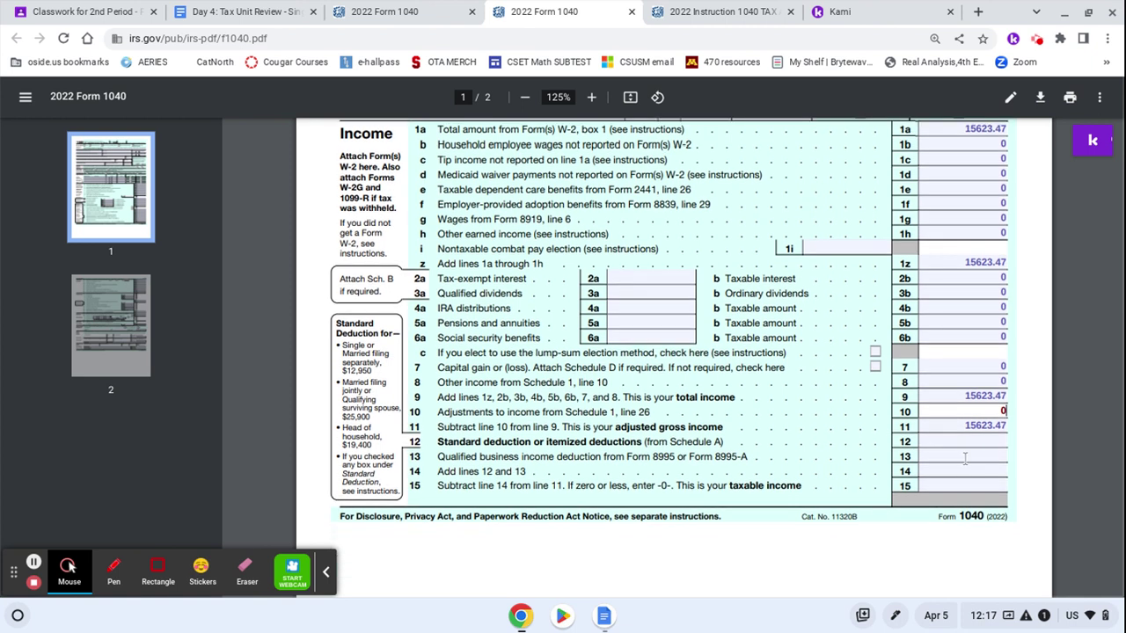
left_click(963, 442)
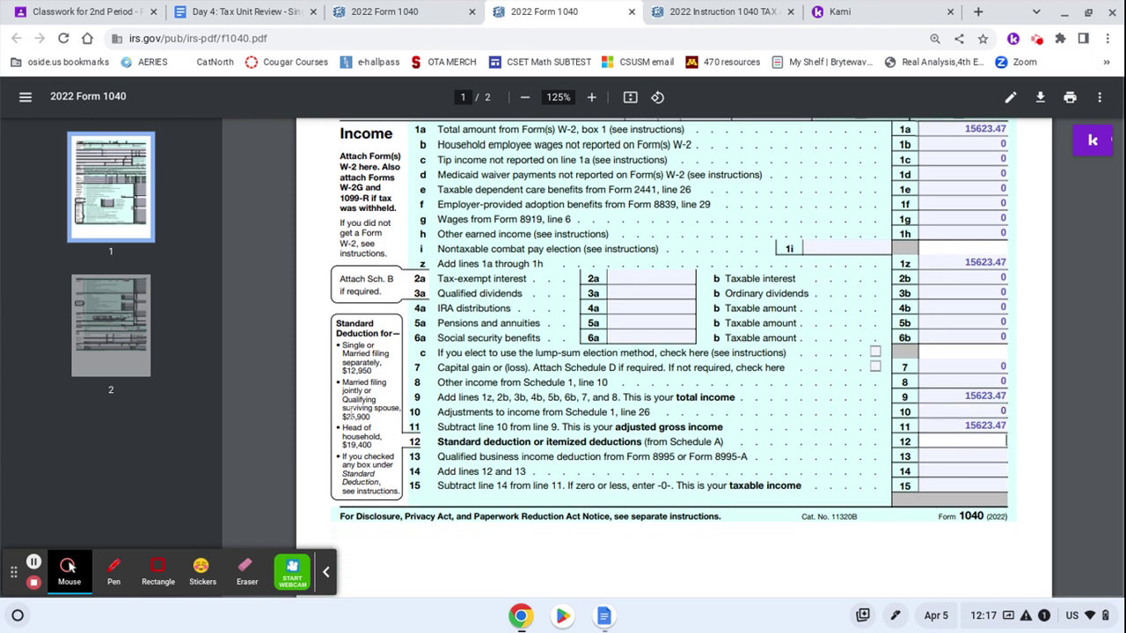
left_click_drag(371, 415, 342, 417)
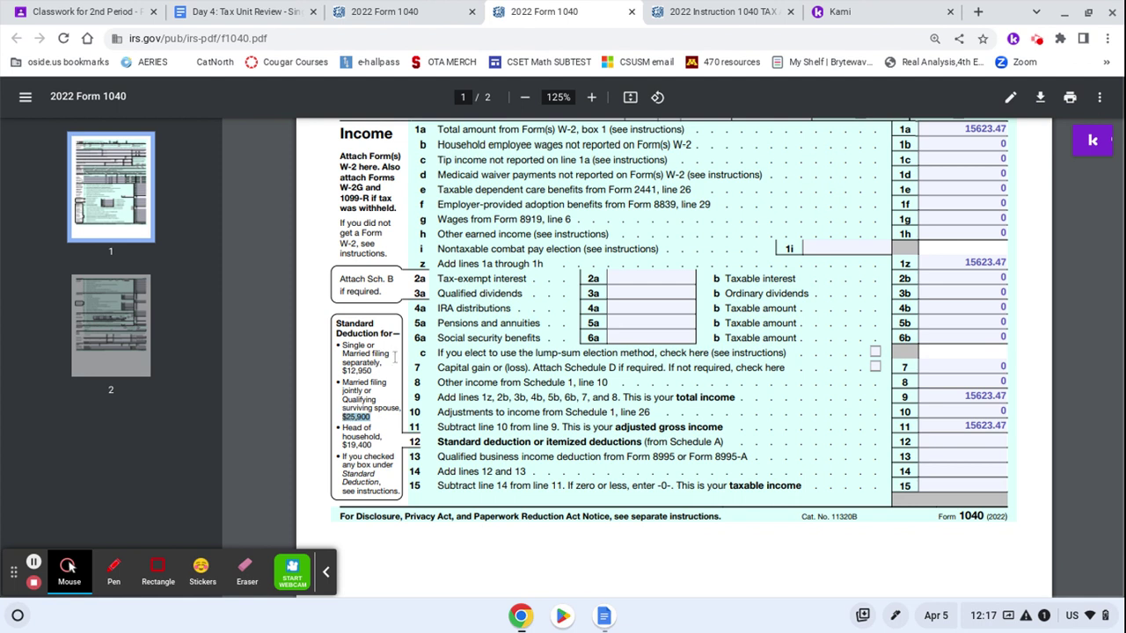
left_click_drag(381, 362, 383, 383)
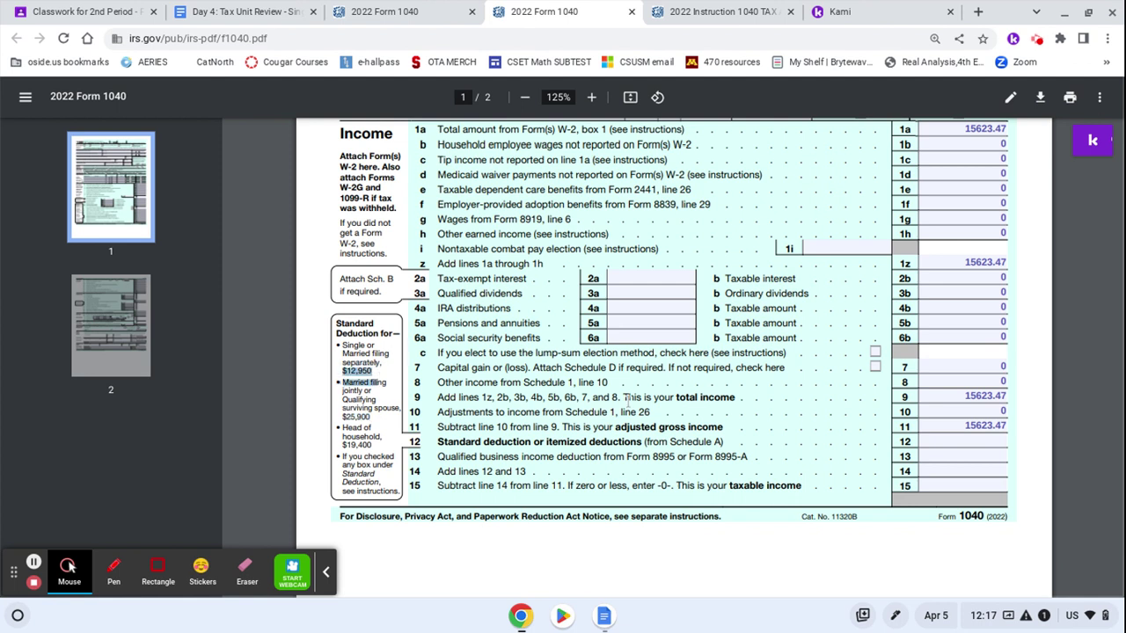
left_click(970, 436)
type("1")
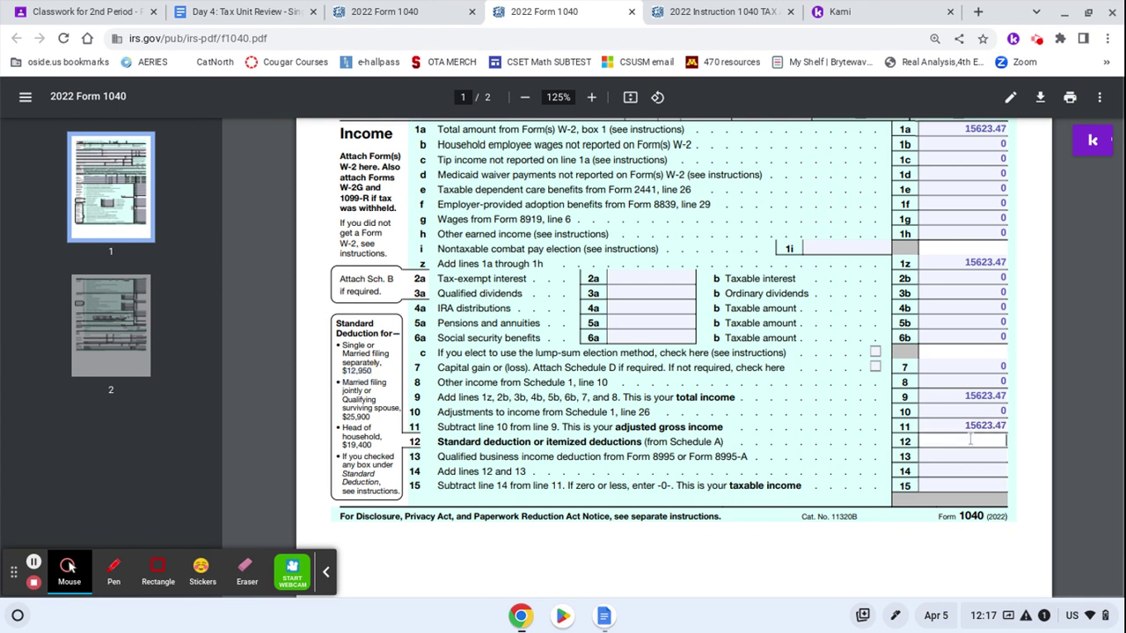
type("2950")
Fill line 13 with 0, line 14 with 12950, and taxable income 2673.47 on line 15
left_click_drag(971, 442, 1009, 442)
key("ctrl+c")
left_click(993, 456)
type("0")
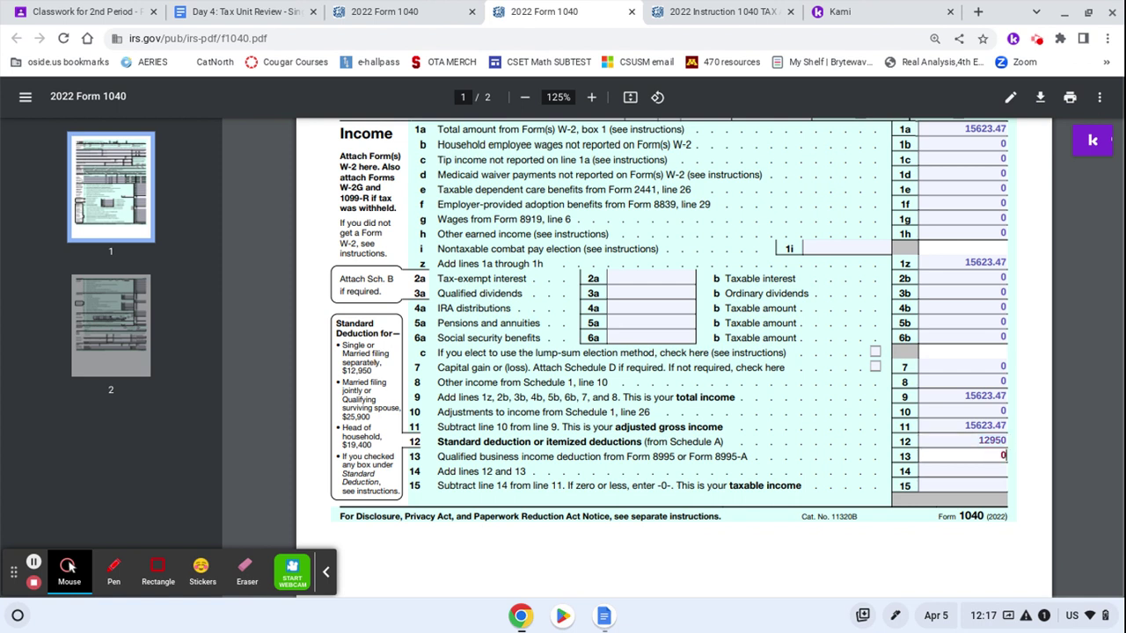
left_click(978, 471)
key("ctrl+v")
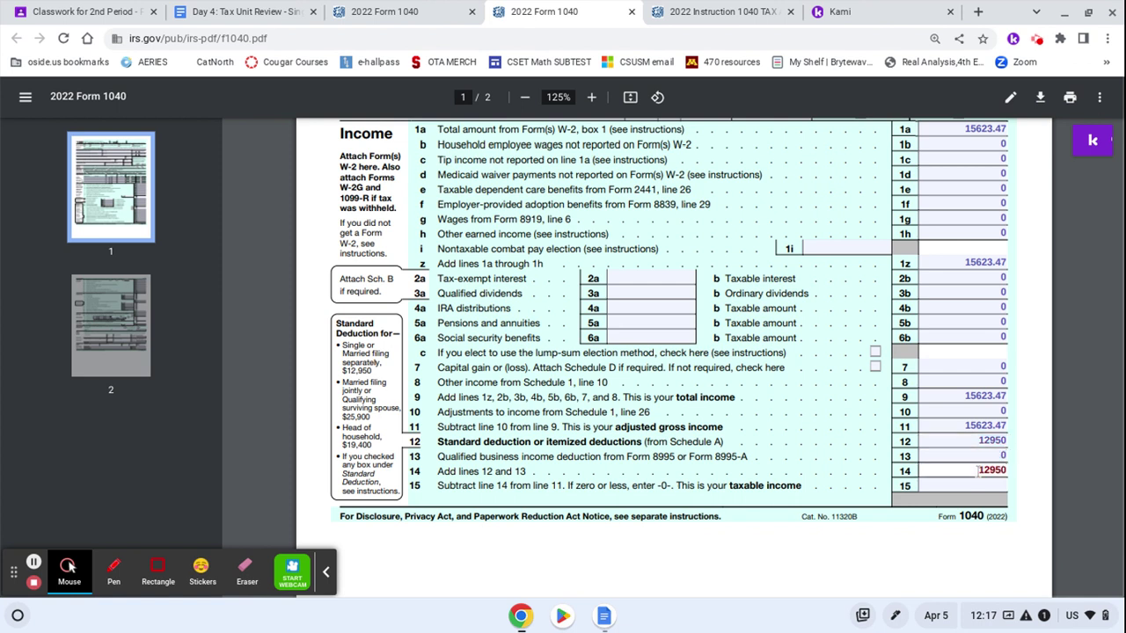
left_click(969, 483)
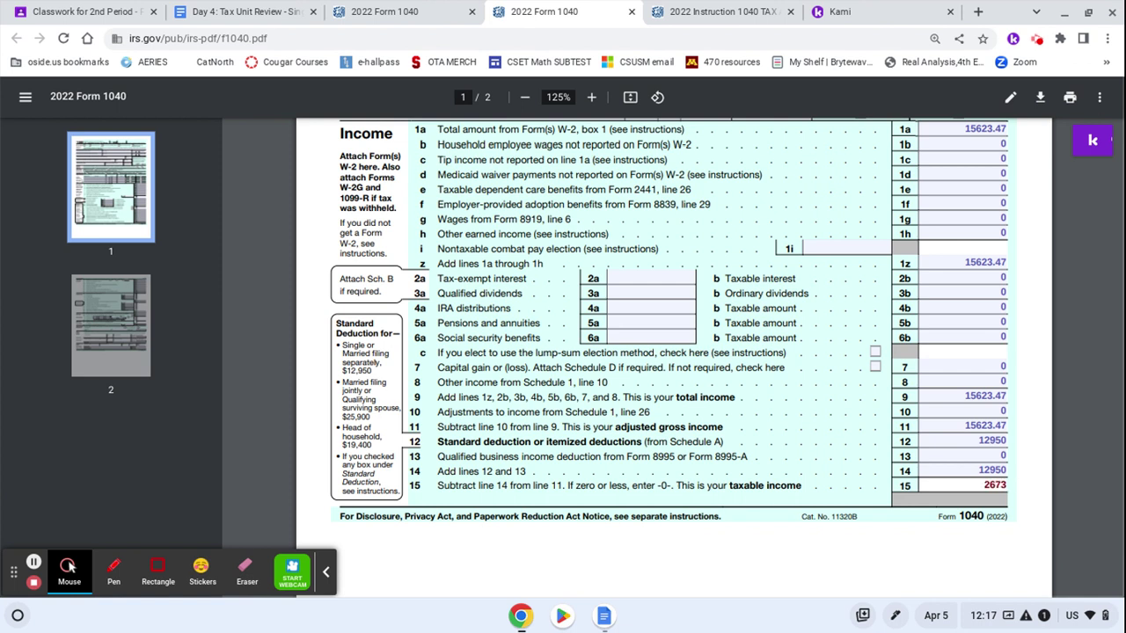
type(".47")
scroll(674, 352, "down", 1)
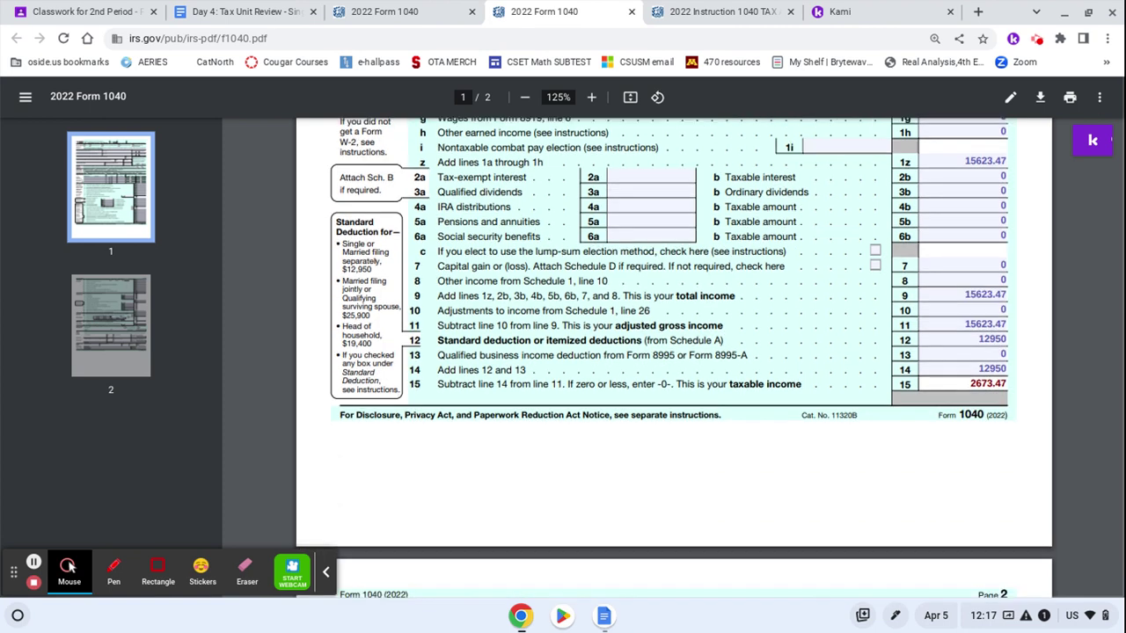
scroll(988, 407, "down", 1)
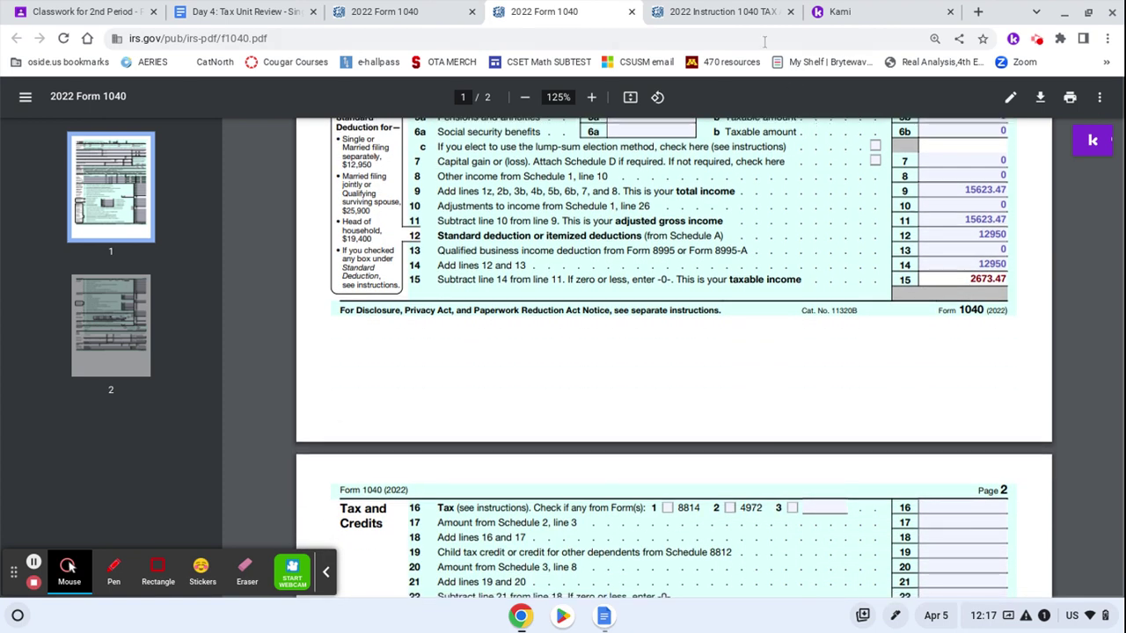
Highlight the 2,650–2,675 row in the 2022 tax table, showing single-filer tax of 266
left_click(704, 11)
scroll(641, 363, "down", 20)
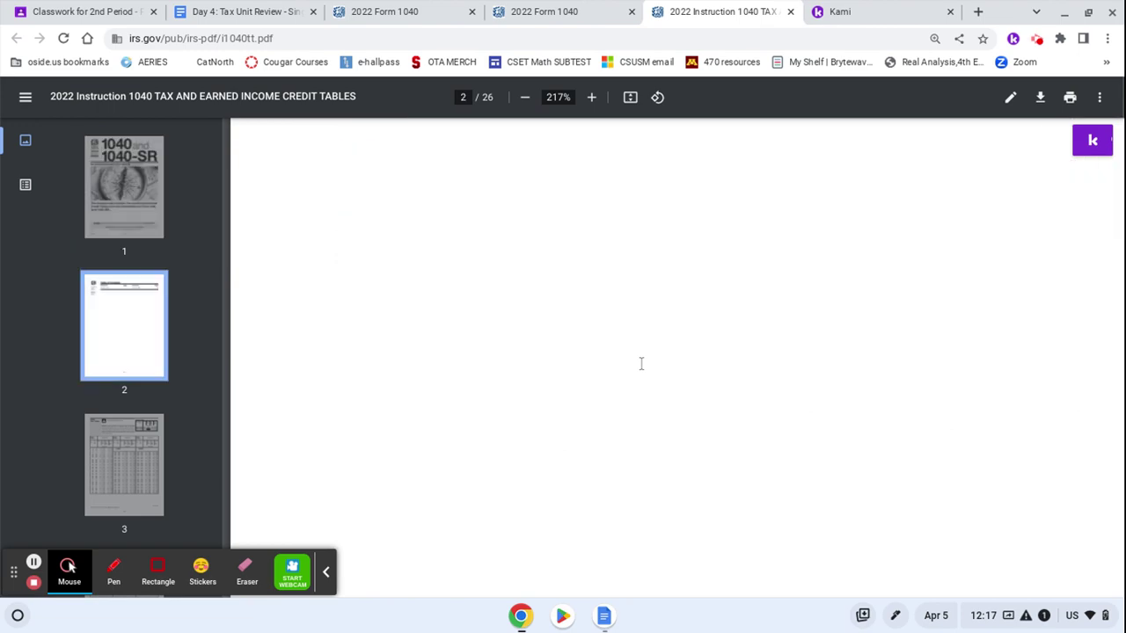
scroll(641, 363, "up", 6)
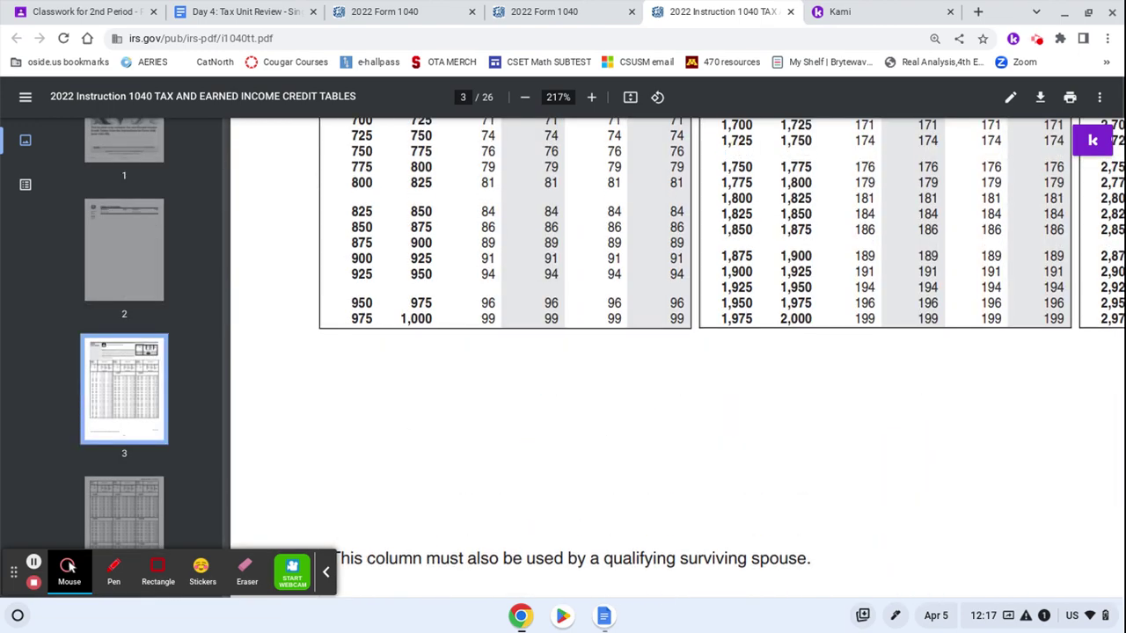
scroll(641, 363, "right", 4)
scroll(641, 363, "up", 5)
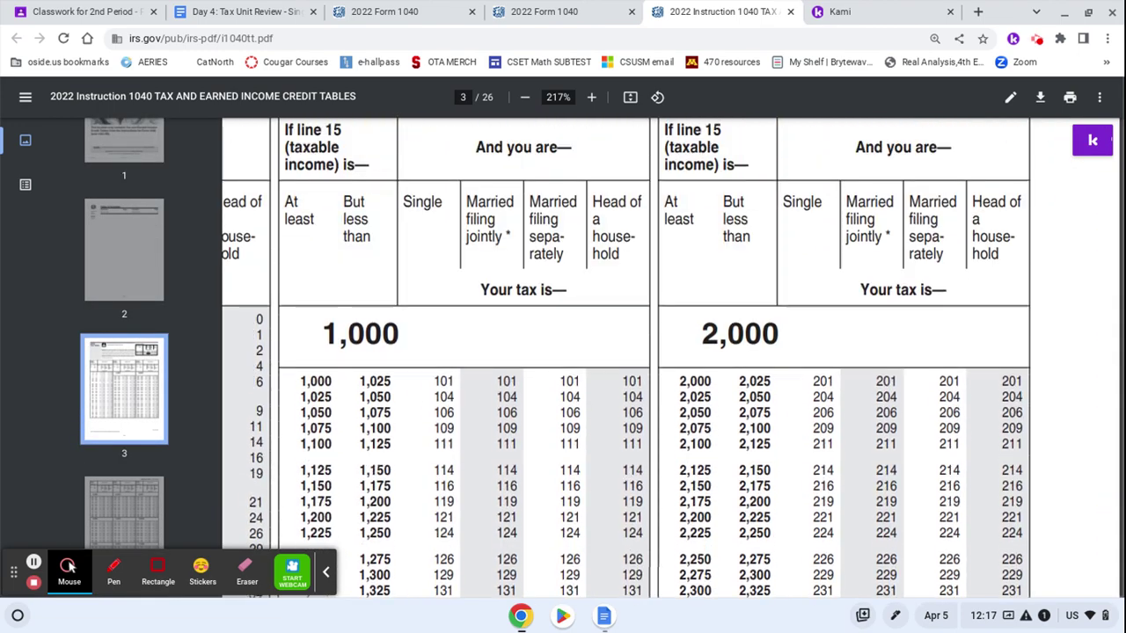
scroll(641, 364, "down", 4)
scroll(739, 405, "down", 1)
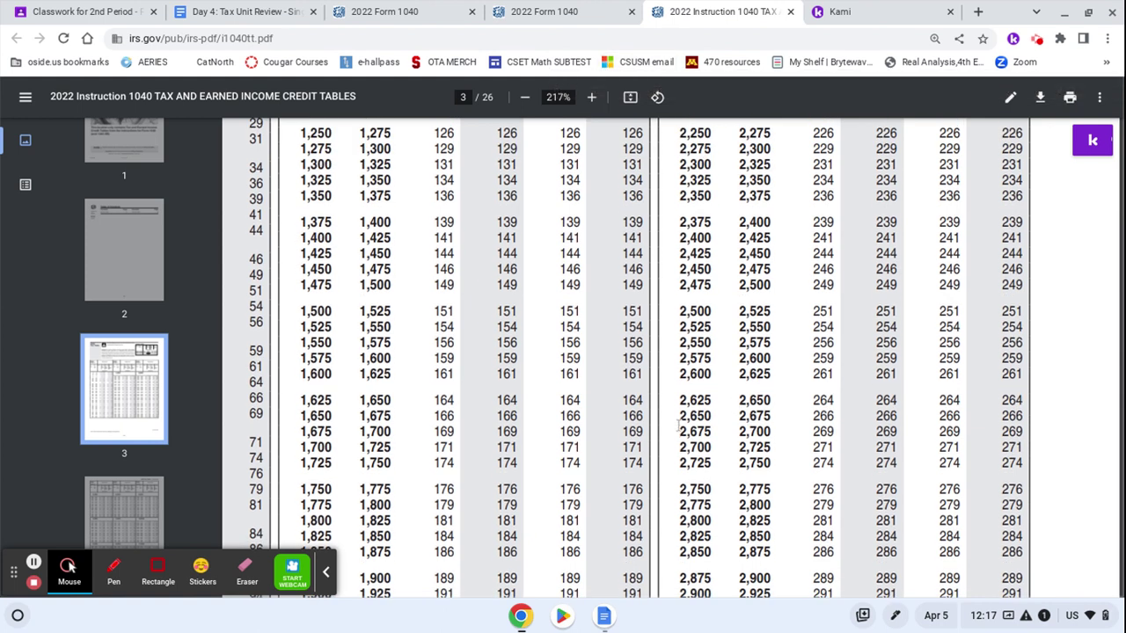
left_click_drag(679, 417, 868, 423)
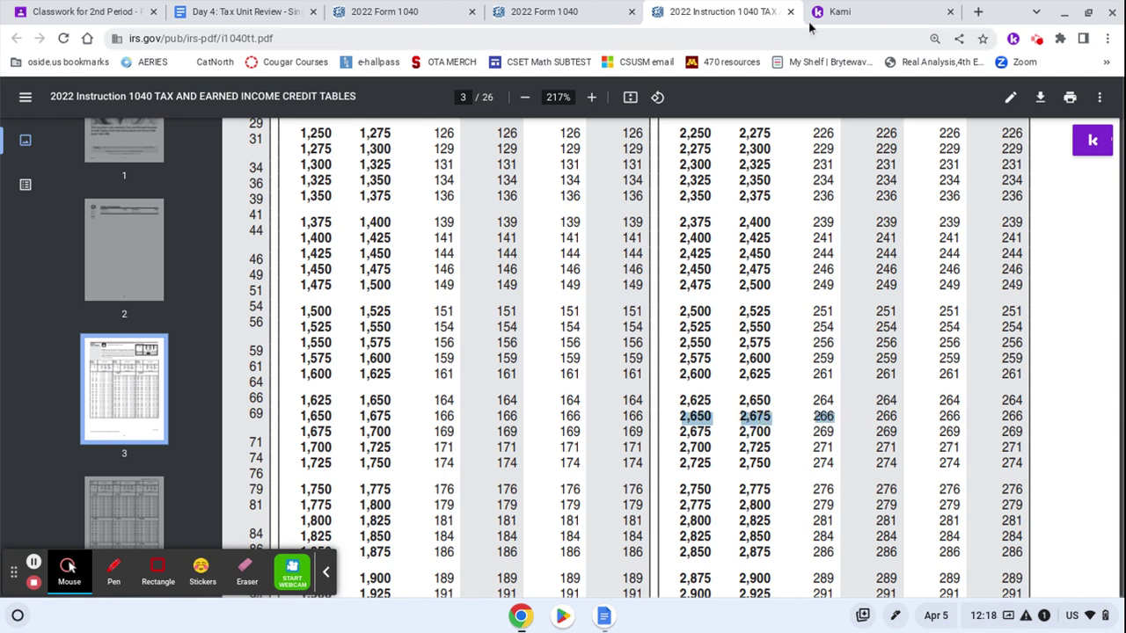
Back on the Form 1040, enter the tax of 266 on line 16
left_click(556, 10)
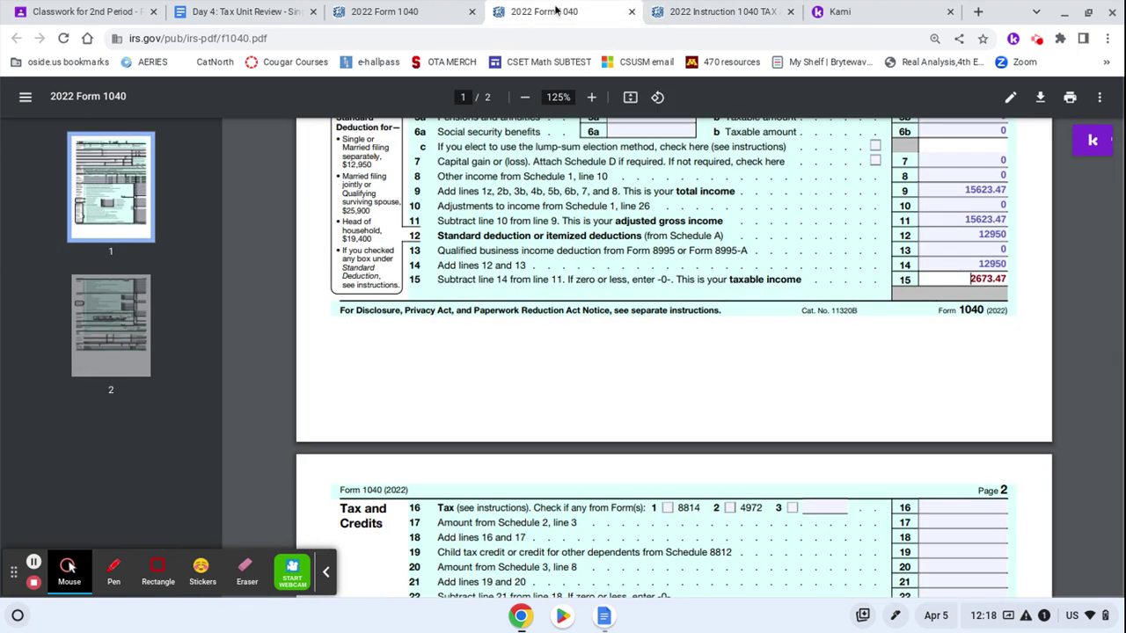
left_click(950, 507)
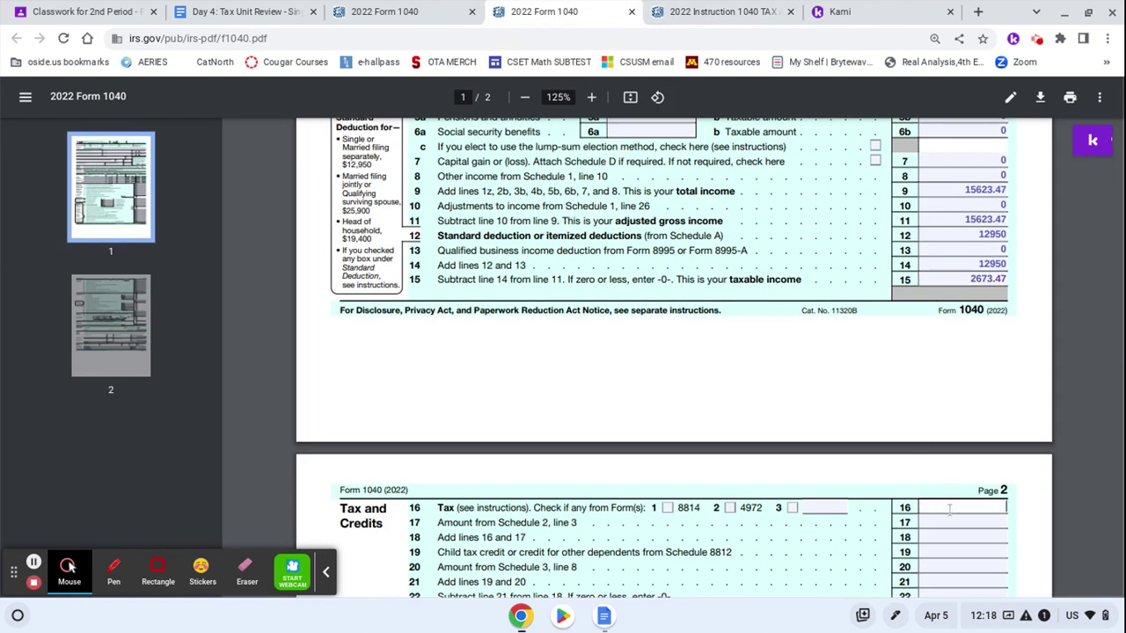
type("266")
scroll(1002, 398, "down", 3)
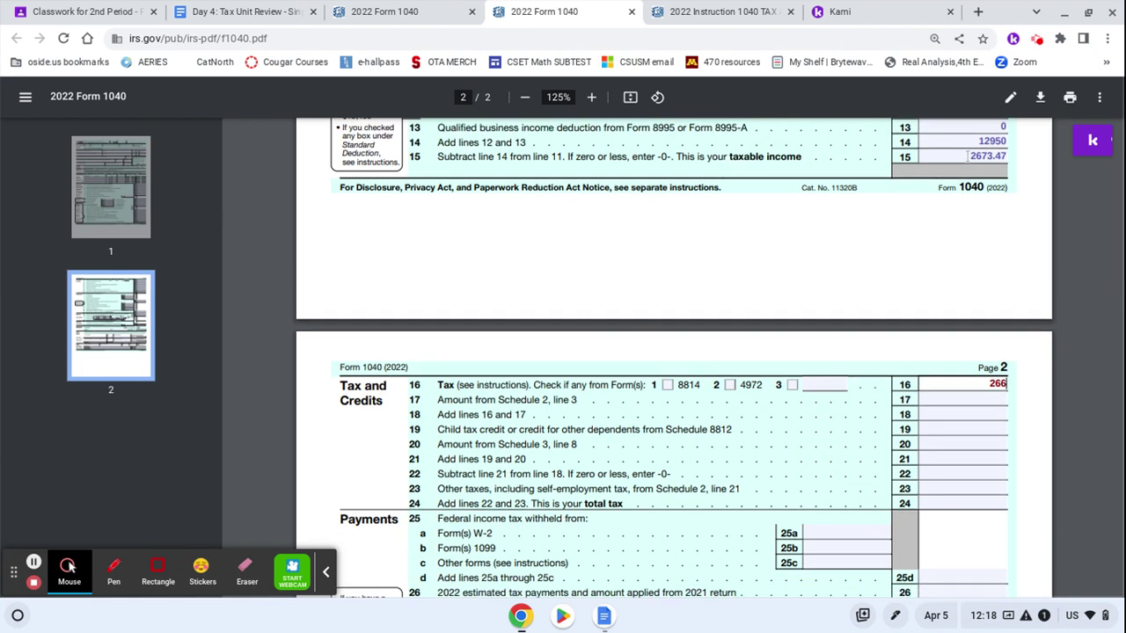
right_click(1002, 156)
left_click(785, 273)
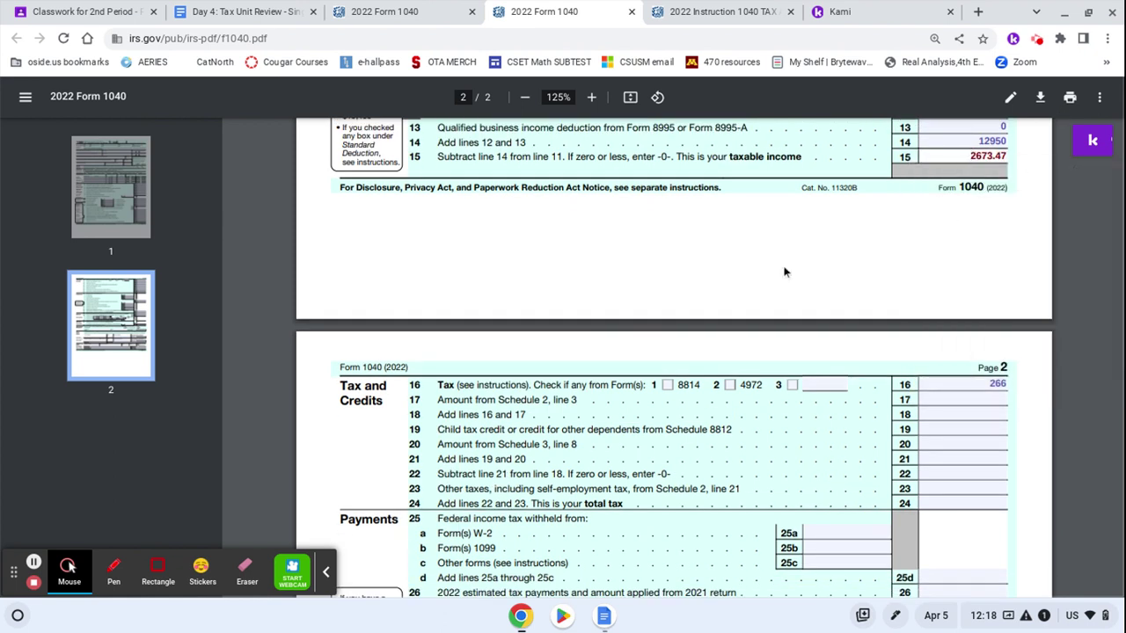
key("Home")
Fill lines 17–21 with 0, 266, 0, 0 and 0
left_click(950, 401)
type("0")
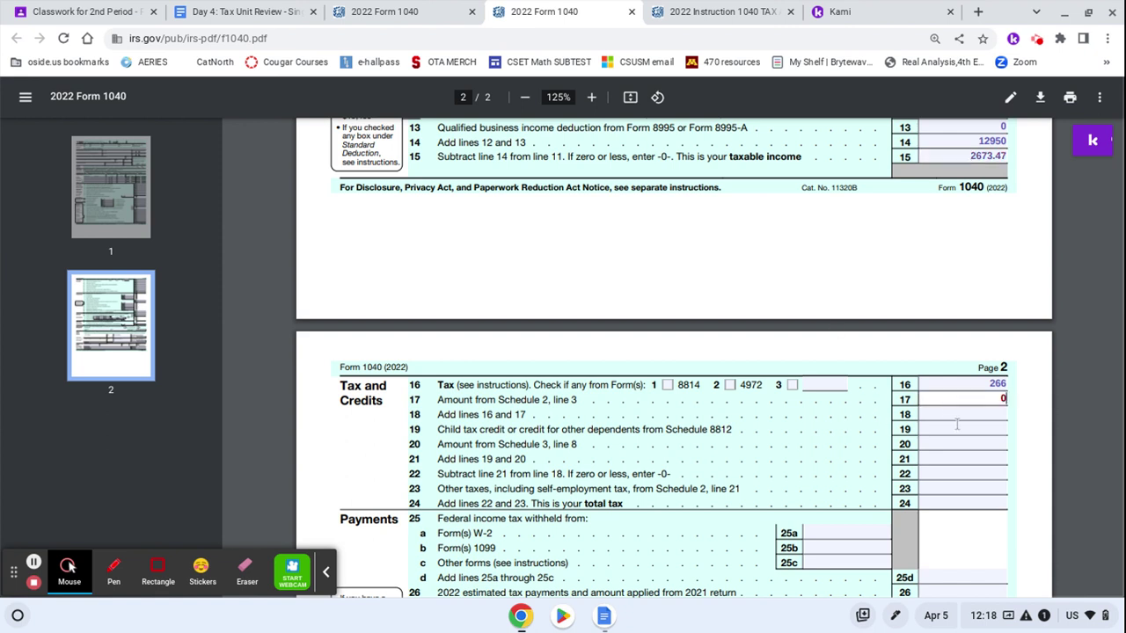
left_click(960, 415)
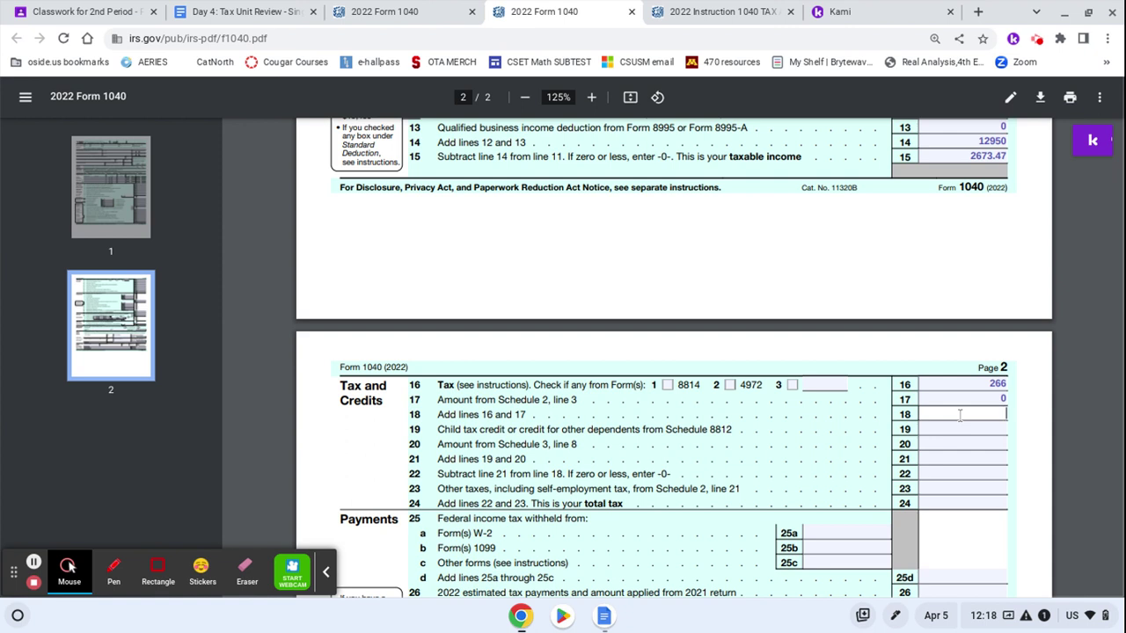
type("266")
left_click(956, 430)
type("0")
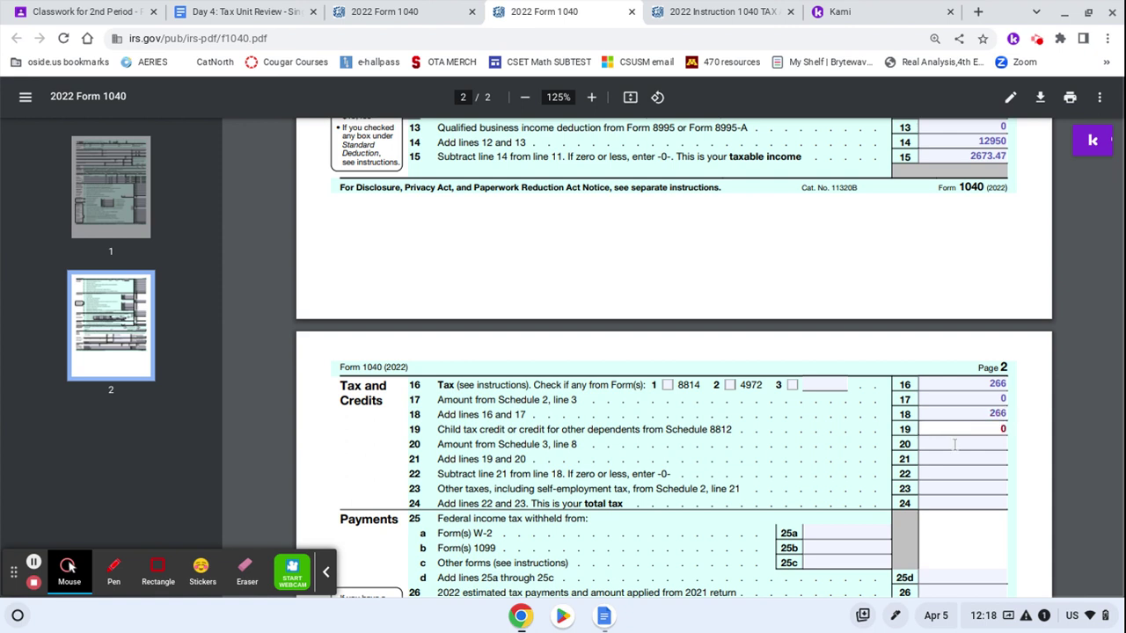
left_click(956, 445)
type("0")
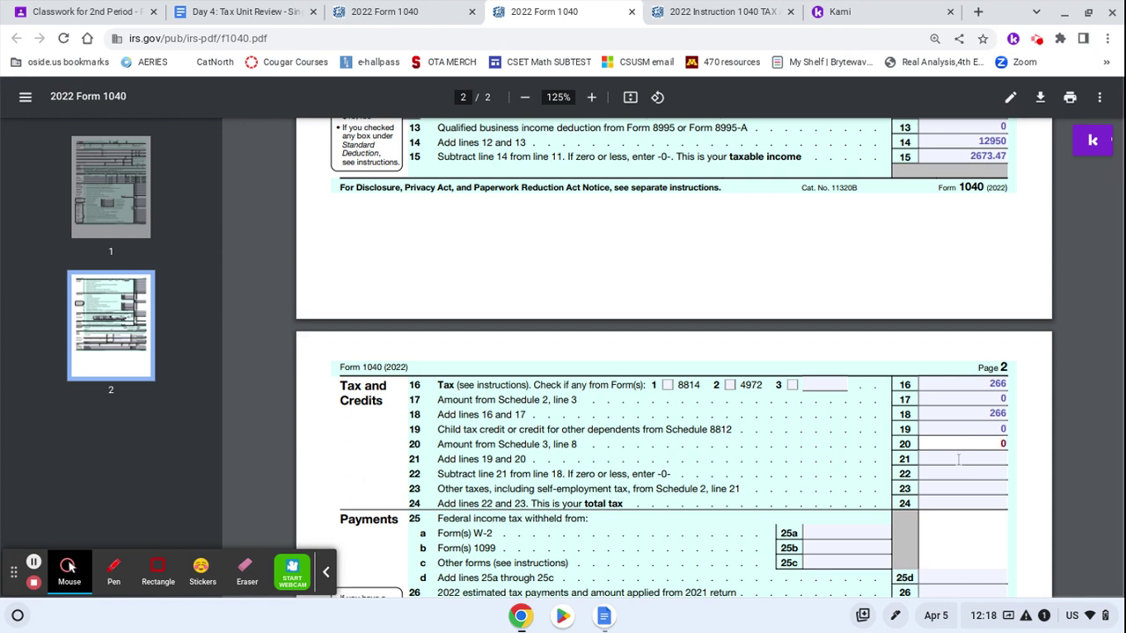
left_click(958, 459)
type("0")
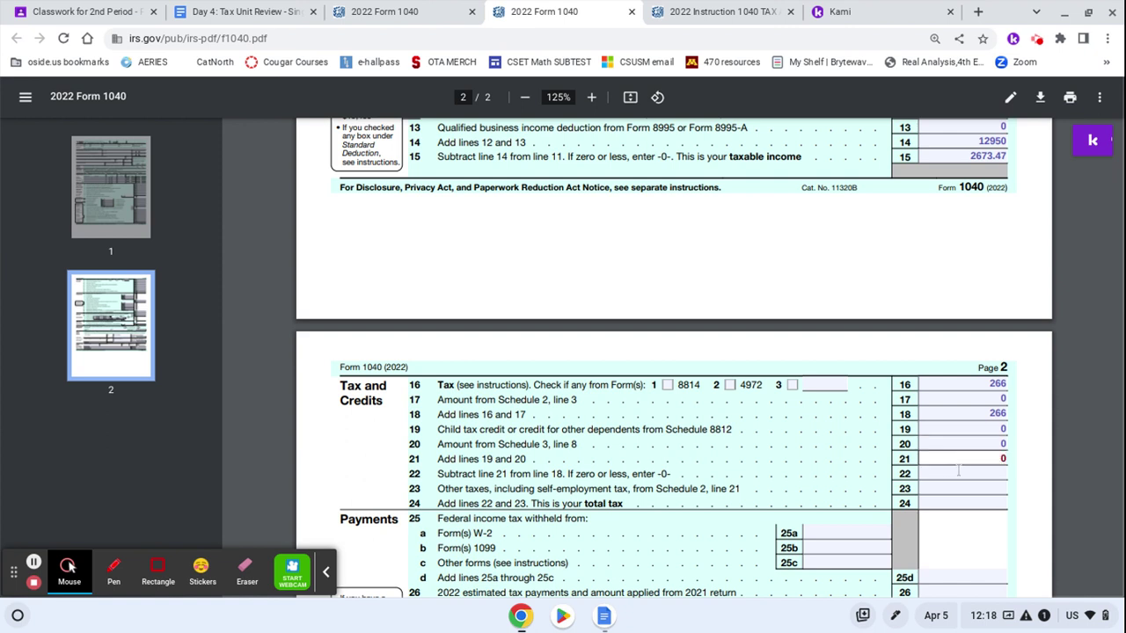
Enter 266 on line 22, 0 on line 23 and total tax 266 on line 24
left_click(959, 474)
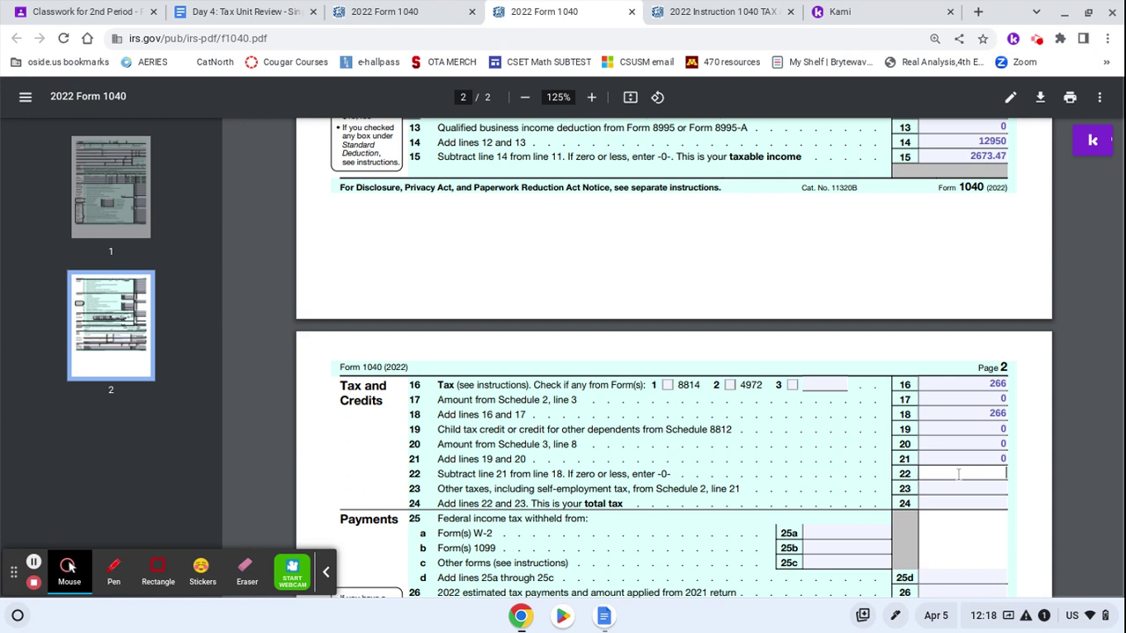
type("266")
left_click(959, 489)
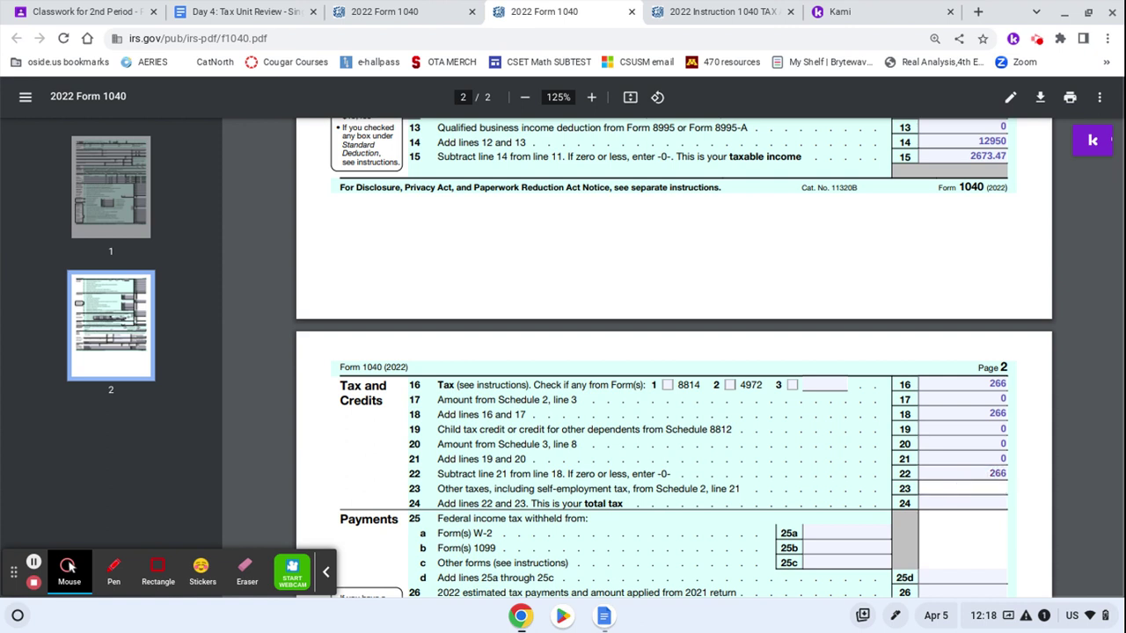
type("0")
key("Tab")
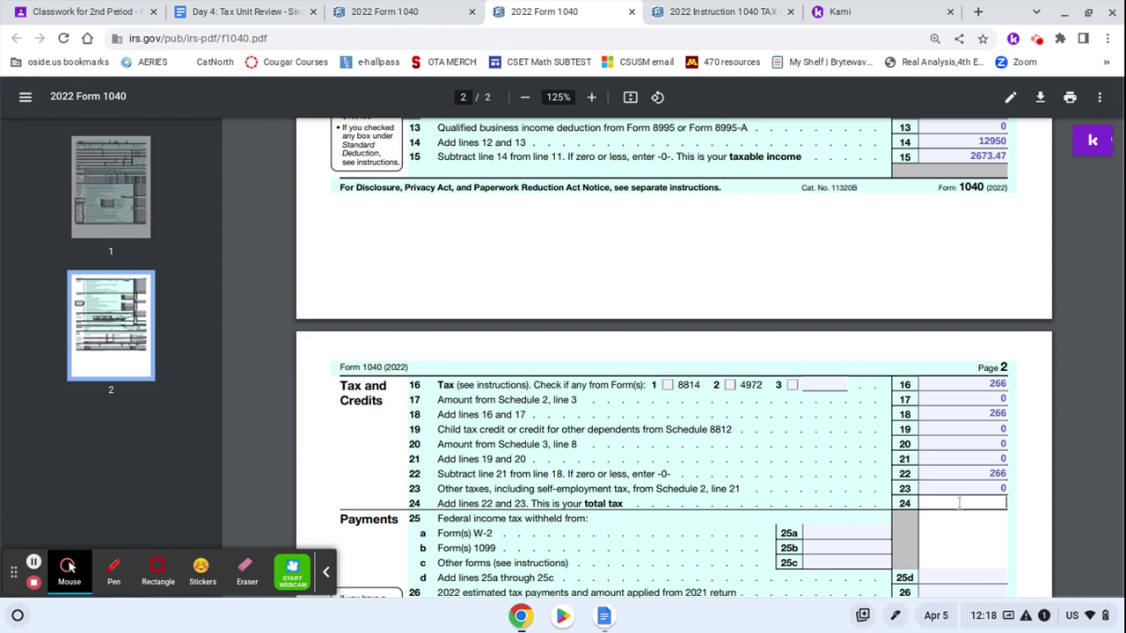
type("266")
left_click(954, 486)
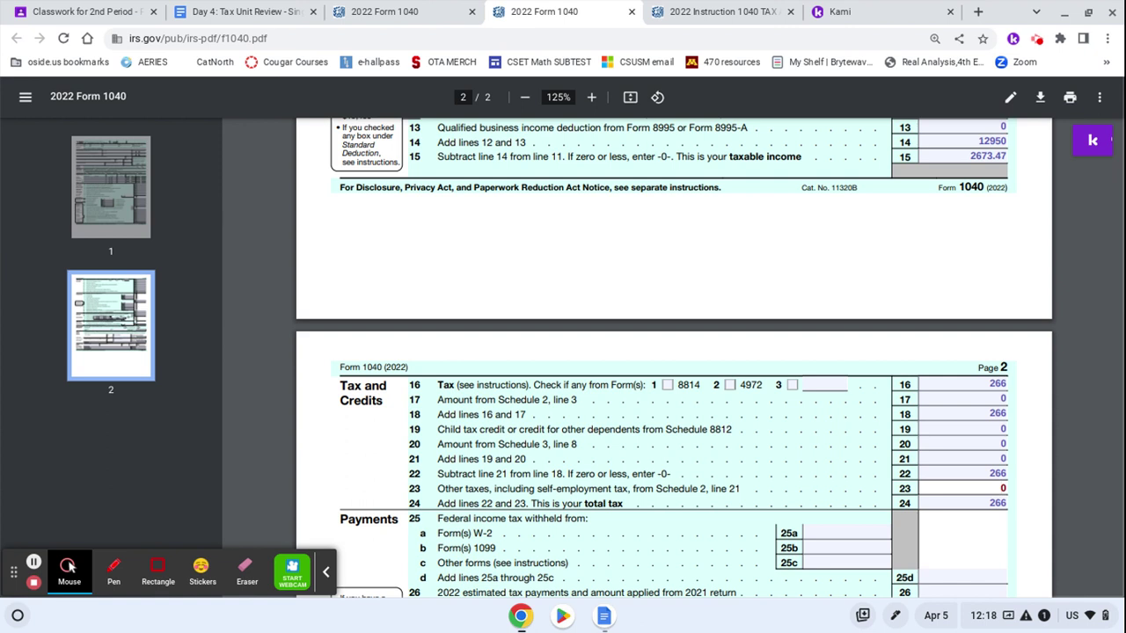
Switch to the Day 4: Tax Unit Review document to check the W-2's $624.12 withholding
left_click(829, 533)
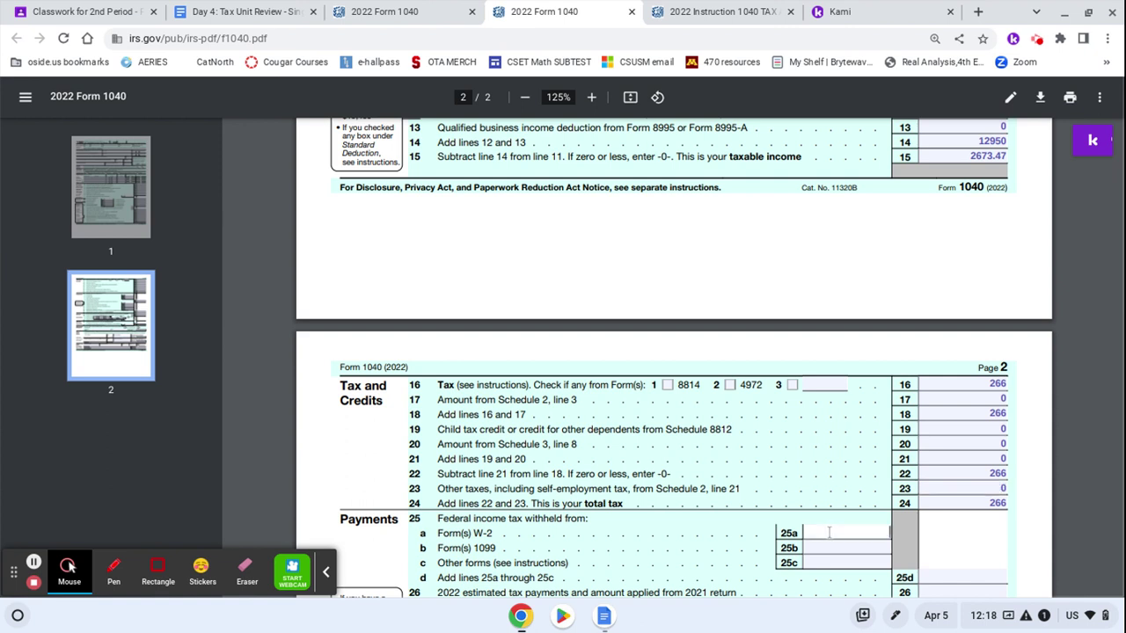
left_click(400, 12)
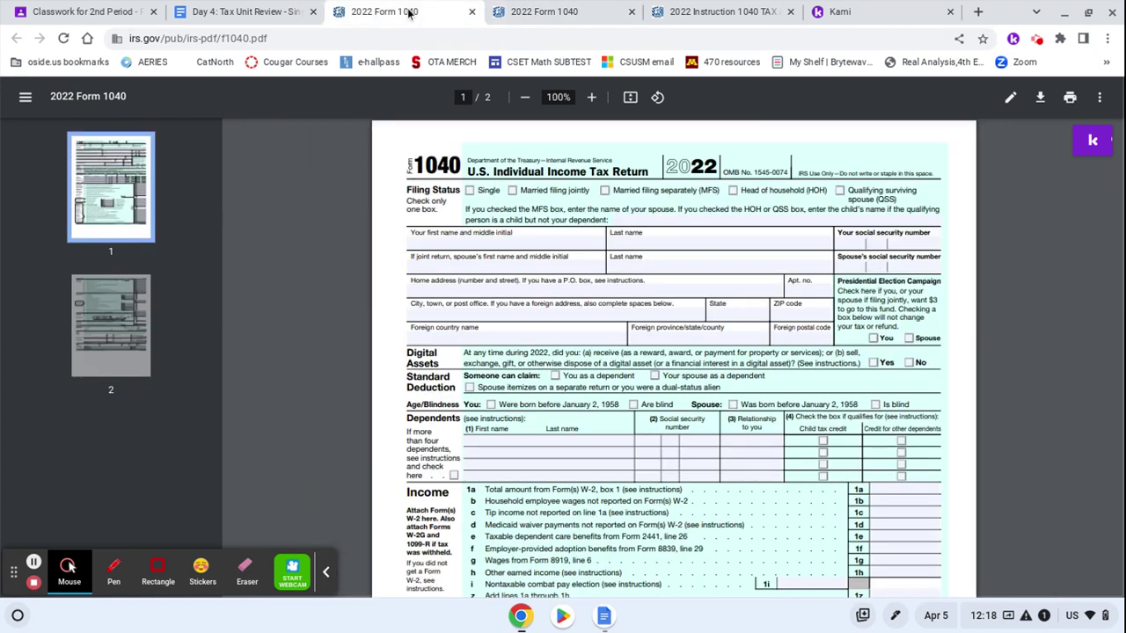
left_click(238, 11)
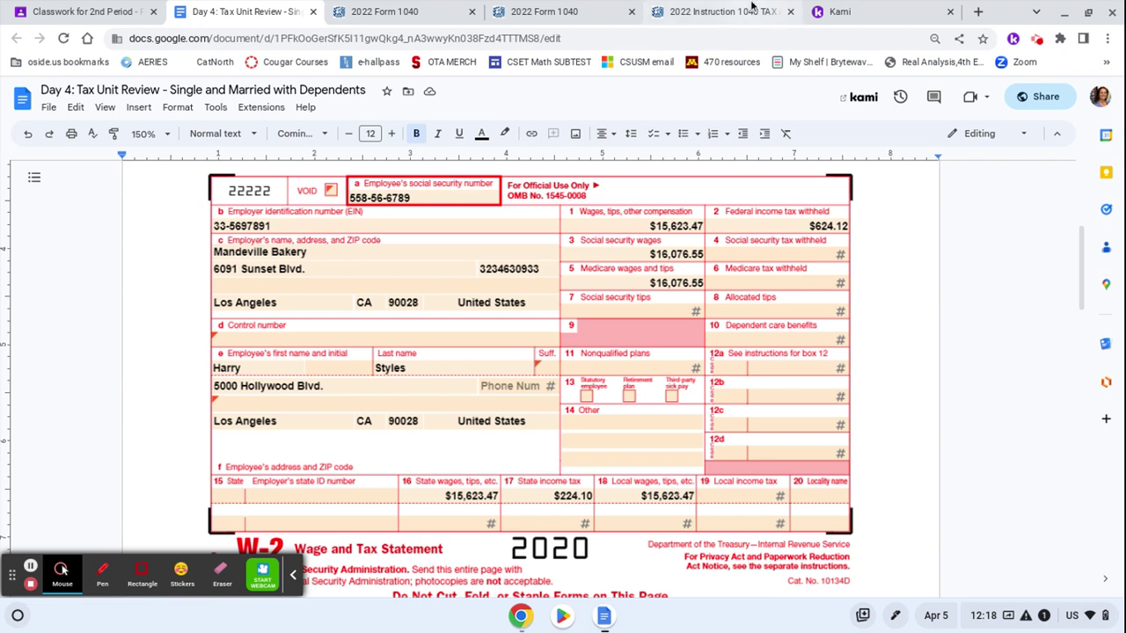
left_click(726, 12)
Enter withholding of 624.12 on lines 25a and 25d, with 0 on 25b and 25c
left_click(556, 9)
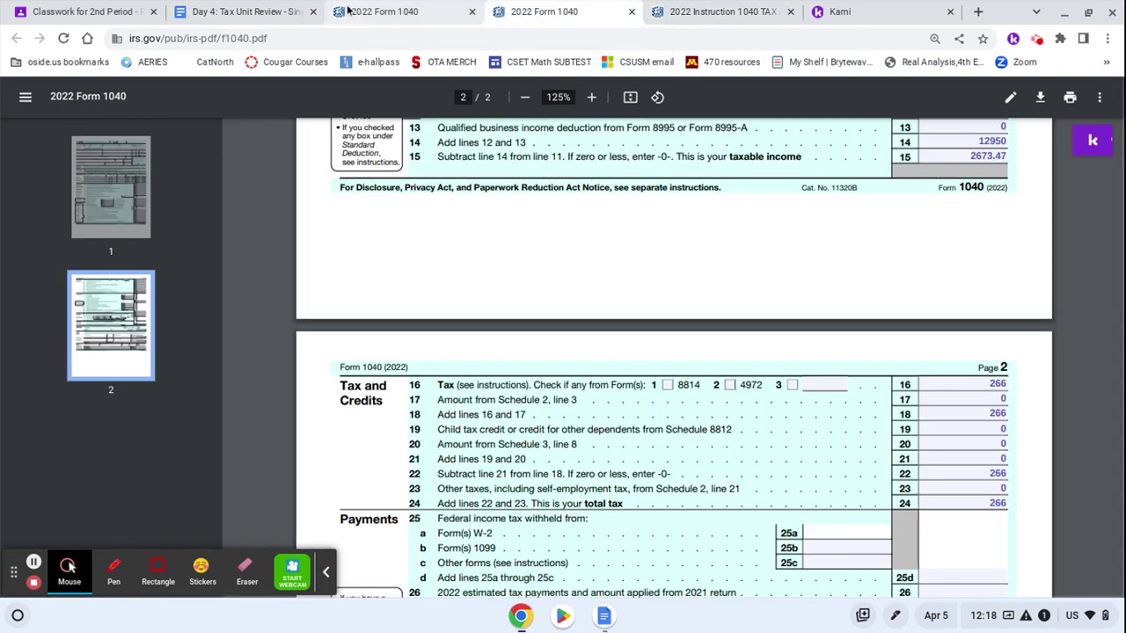
left_click(840, 533)
type("6")
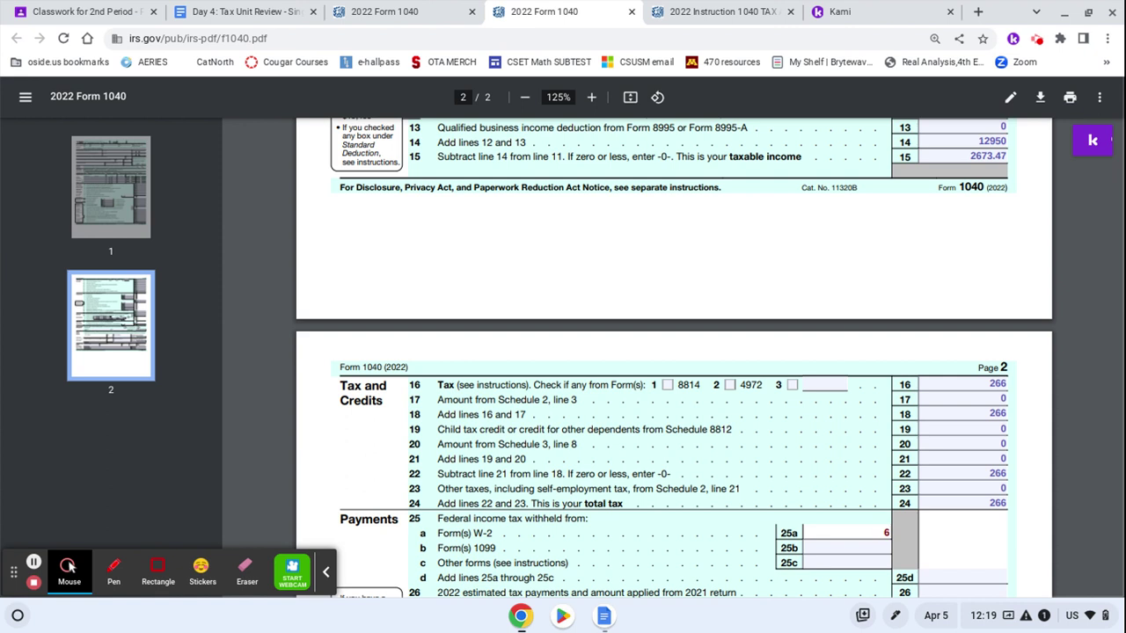
type("24.12")
scroll(674, 357, "down", 1)
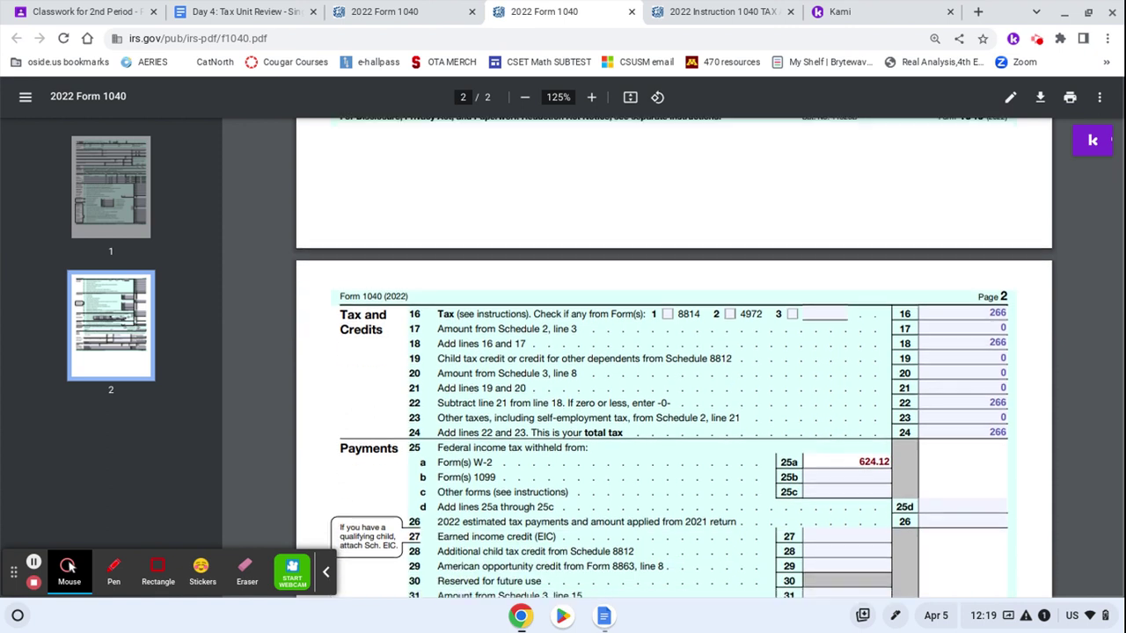
left_click(849, 478)
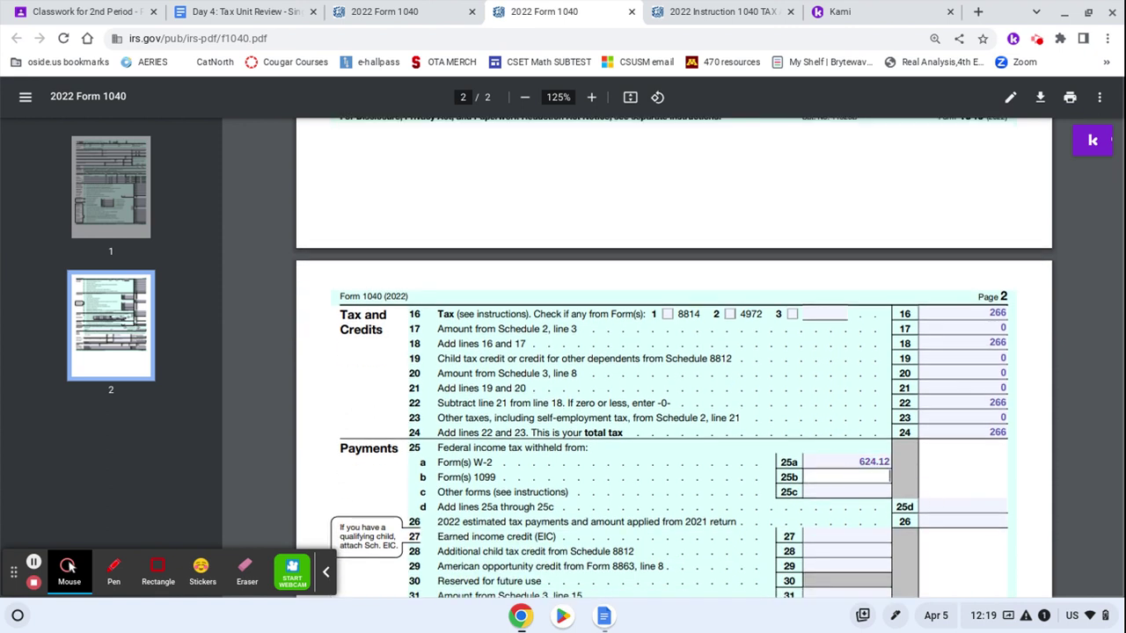
type("0")
left_click(853, 493)
type("0")
left_click(930, 508)
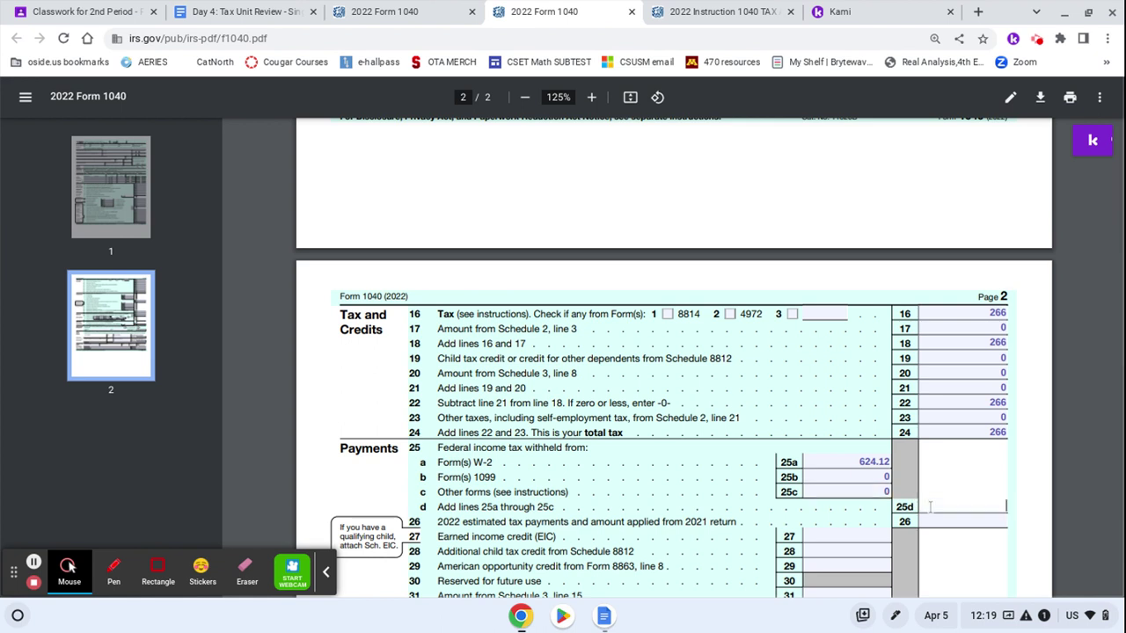
type("624.12")
Enter 0 on lines 26 and 32, correcting a mistaken 624.12 on line 32
scroll(985, 519, "down", 1)
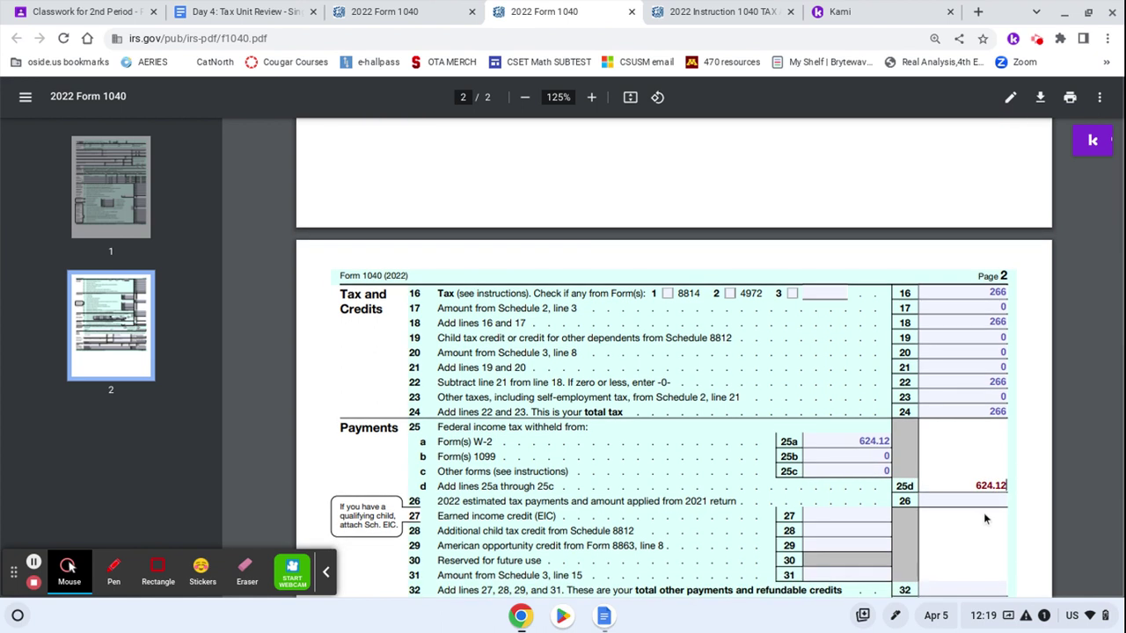
left_click(983, 502)
type("0")
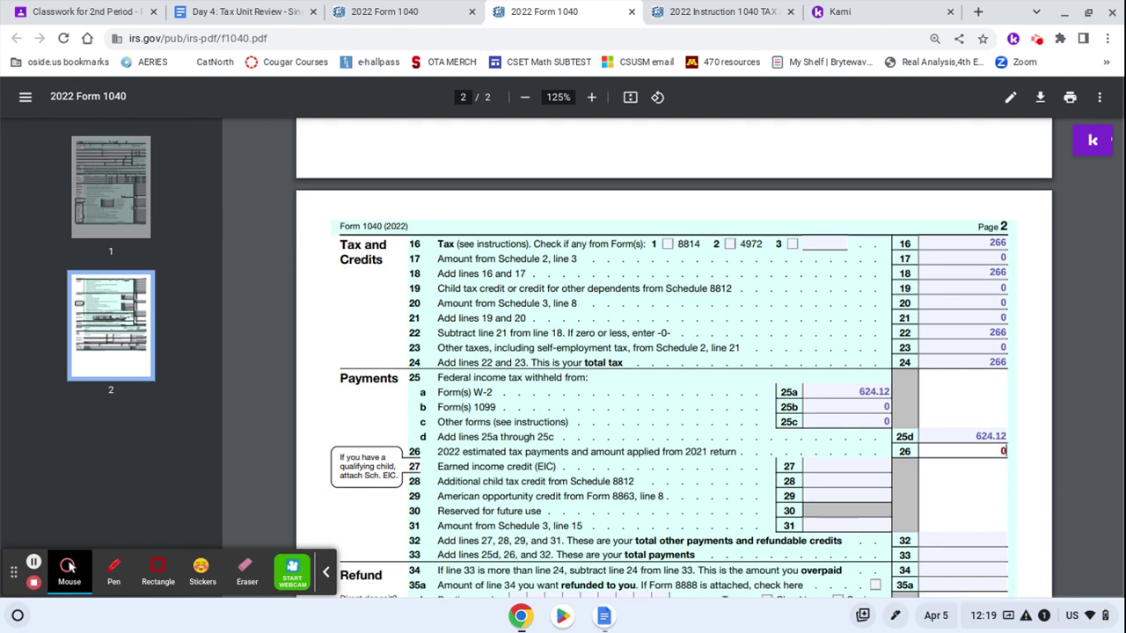
scroll(941, 536, "down", 1)
left_click(942, 539)
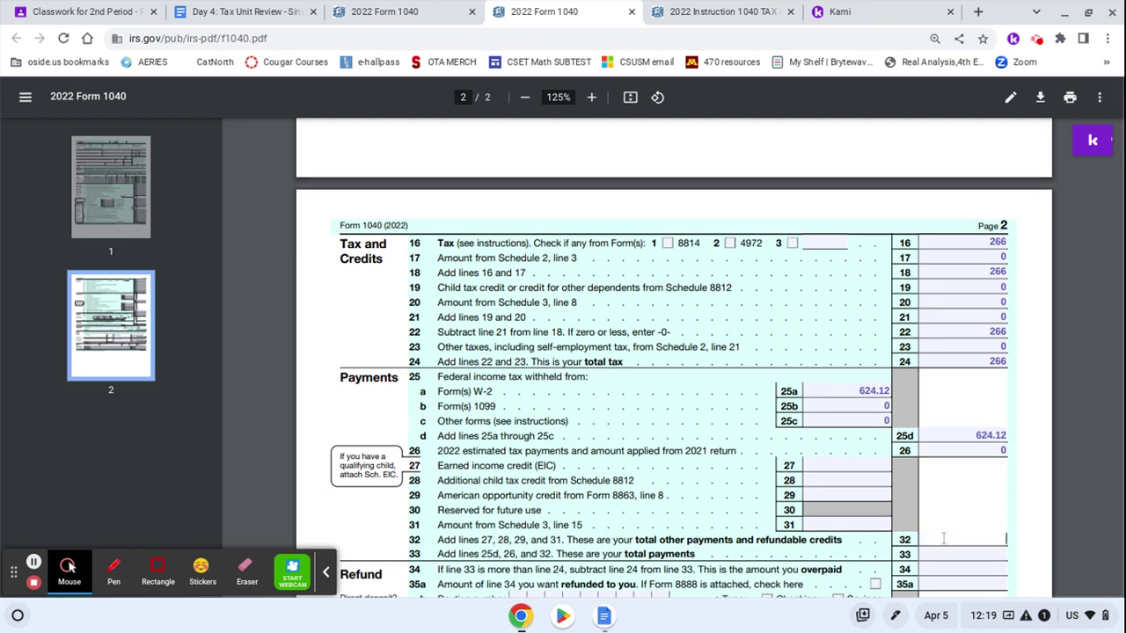
type("624.12")
scroll(955, 506, "down", 3)
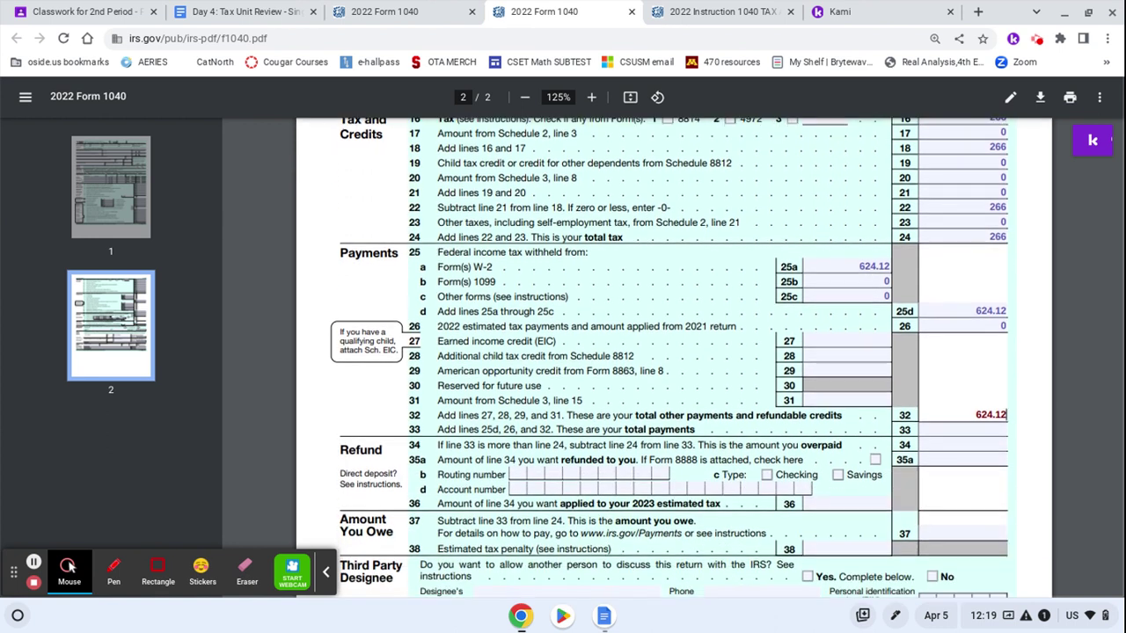
left_click(967, 428)
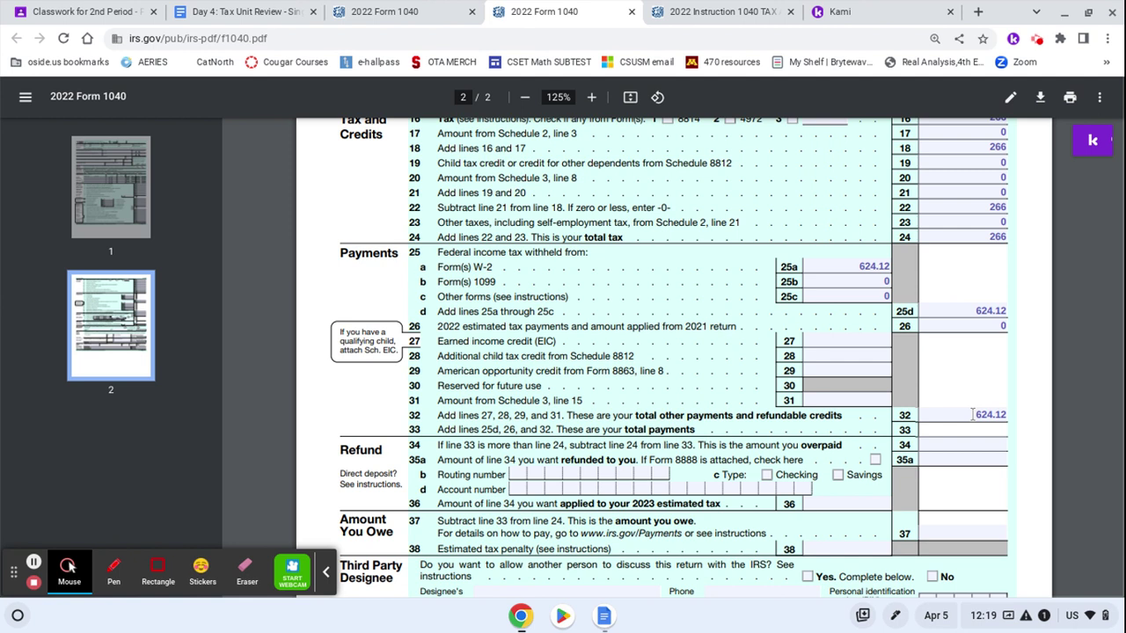
left_click(1005, 412)
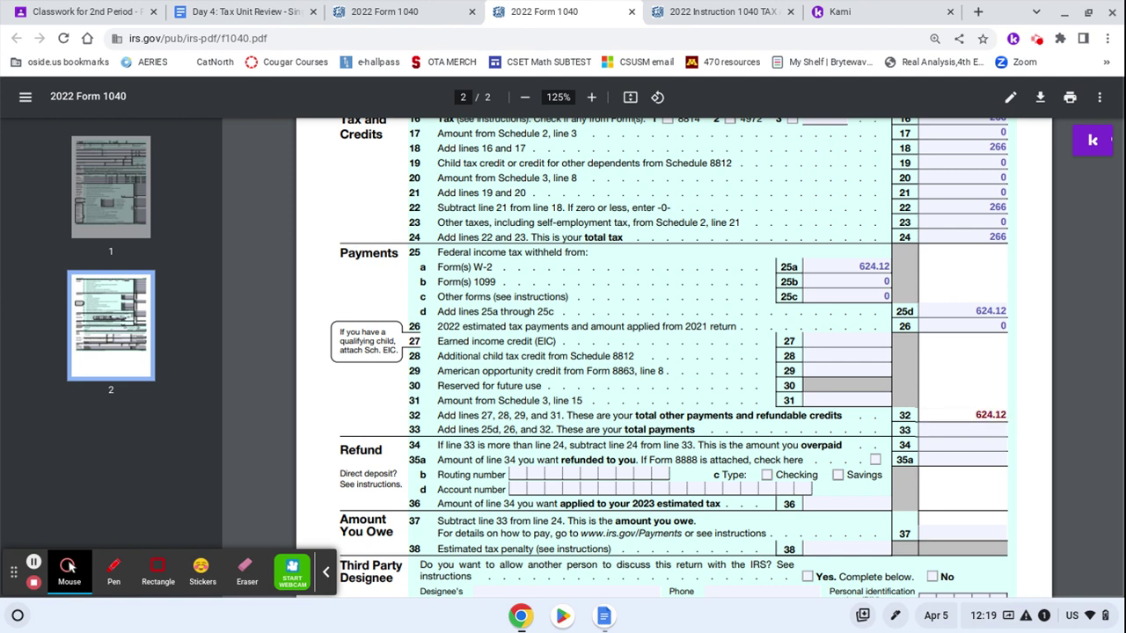
key("BackSpace")
key("BackSpace")
key("BackSpace")
key("BackSpace")
key("BackSpace")
key("BackSpace")
type("0")
left_click(1000, 430)
Enter total payments 624.12 on line 33 and 358.12 on lines 34 and 35a
type("624.12")
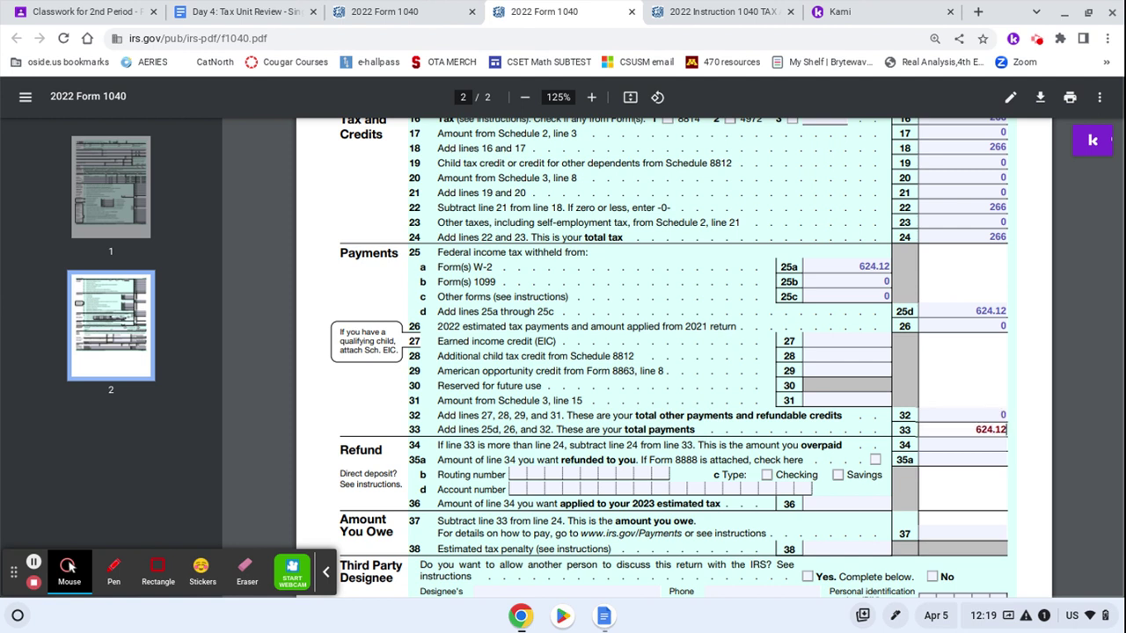
scroll(985, 426, "down", 1)
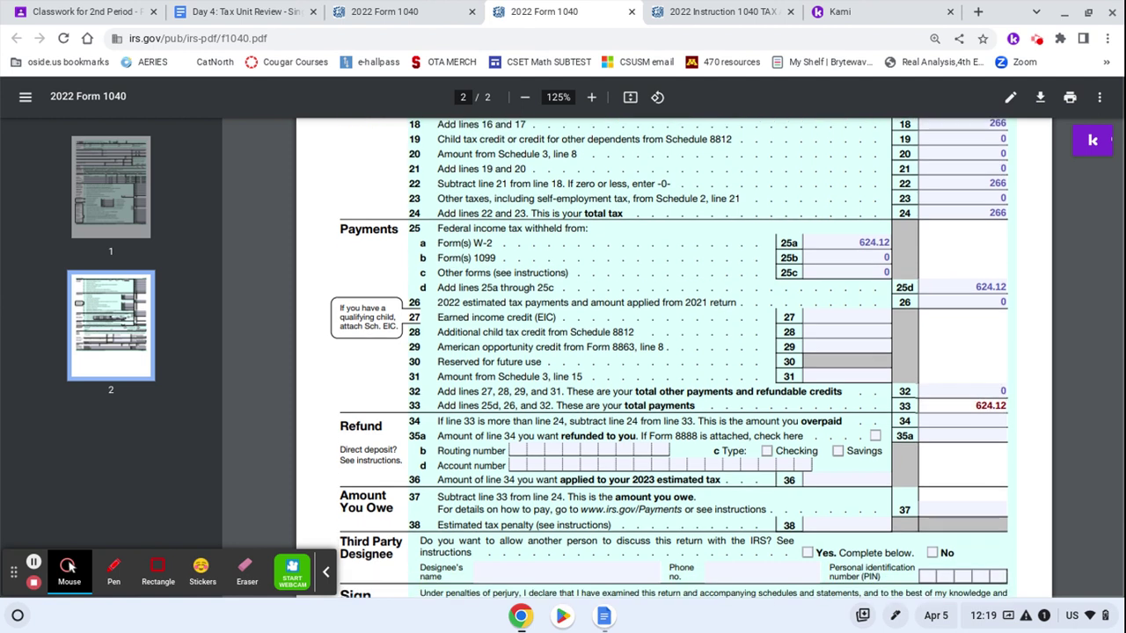
left_click(983, 423)
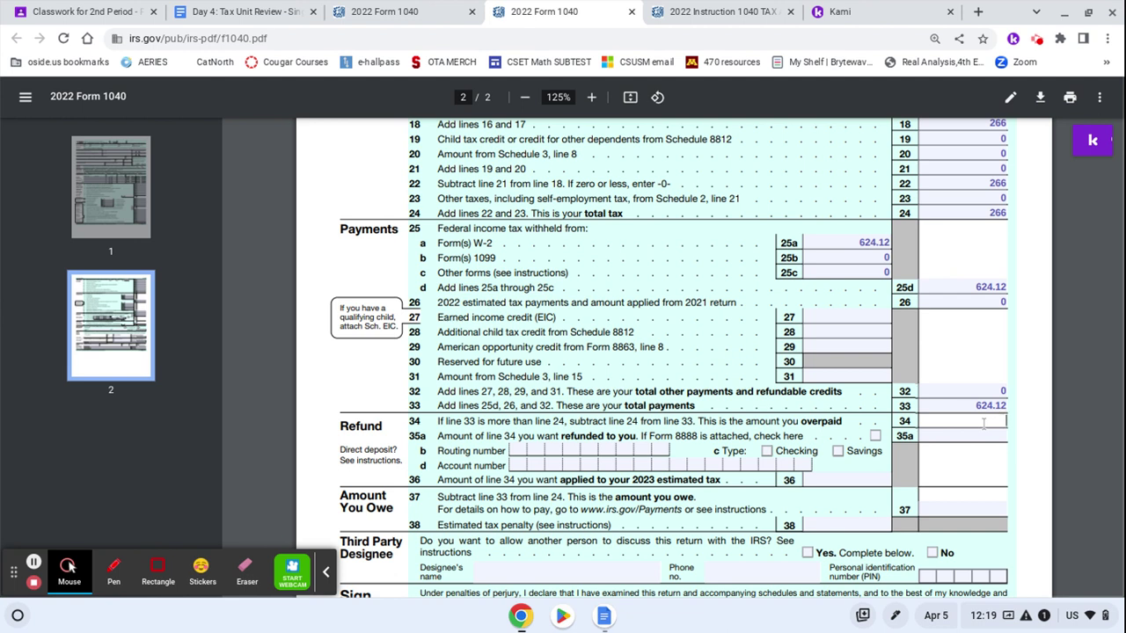
type("358.12")
scroll(989, 396, "down", 2)
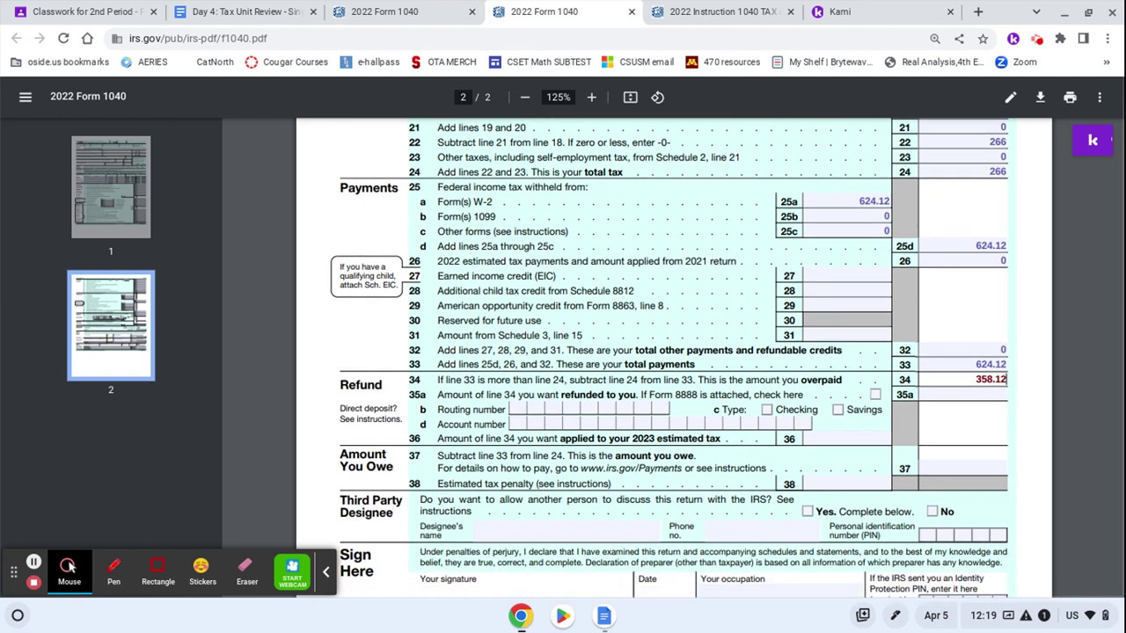
left_click(988, 396)
type("35")
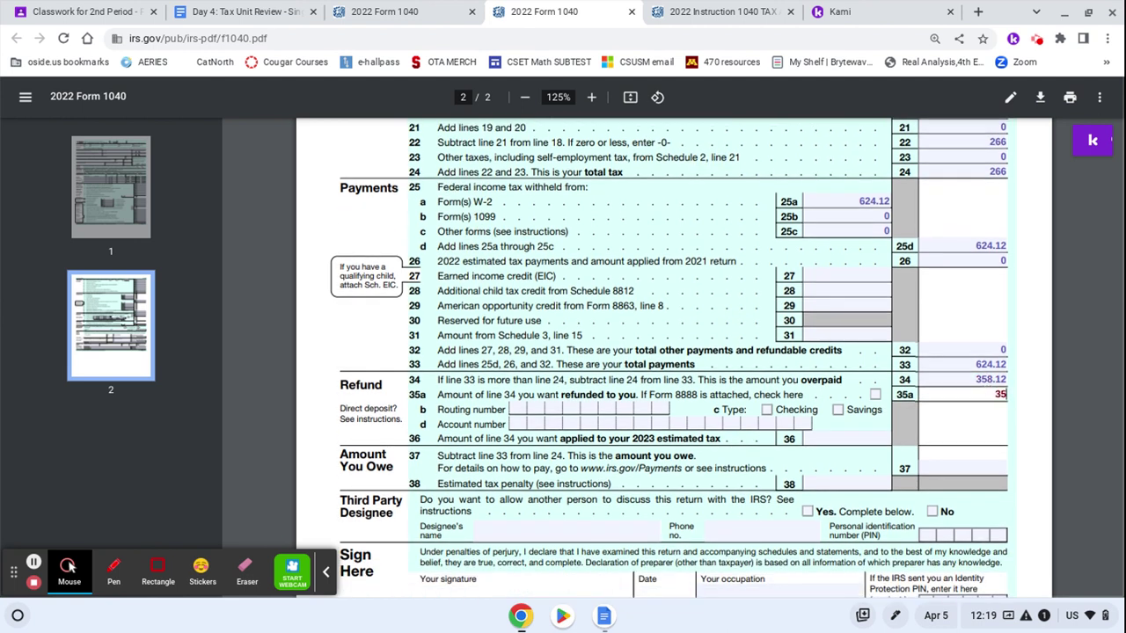
type("8.12")
Enter the direct-deposit routing number, mark Checking, and enter the bank account number
left_click(522, 409)
type("11111111")
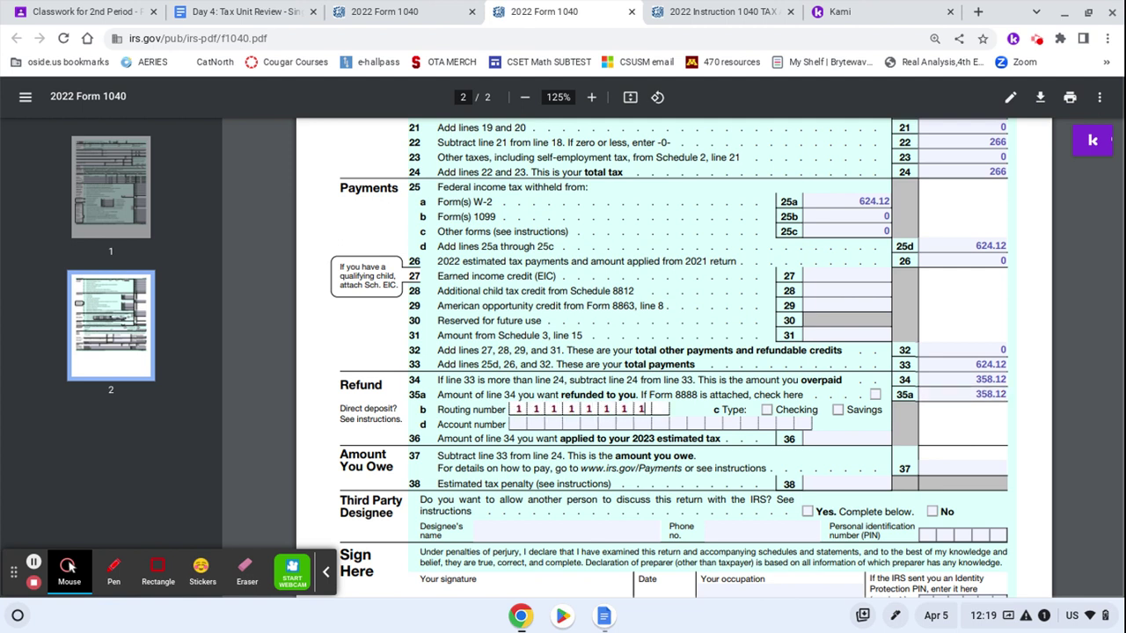
type("1")
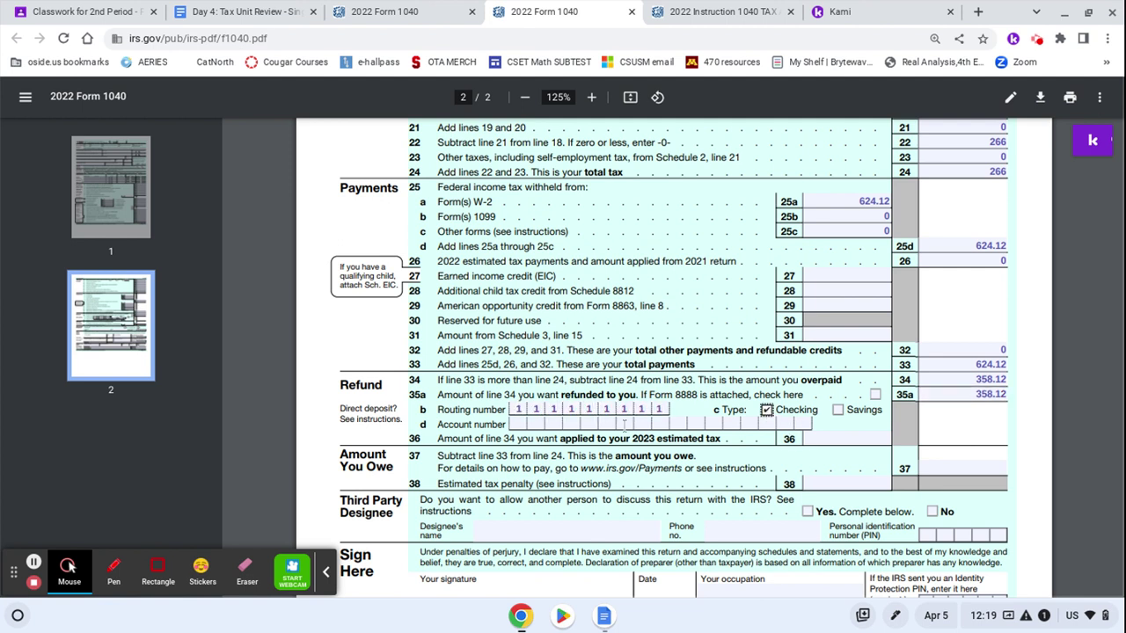
left_click(767, 409)
left_click(519, 424)
type("1111111")
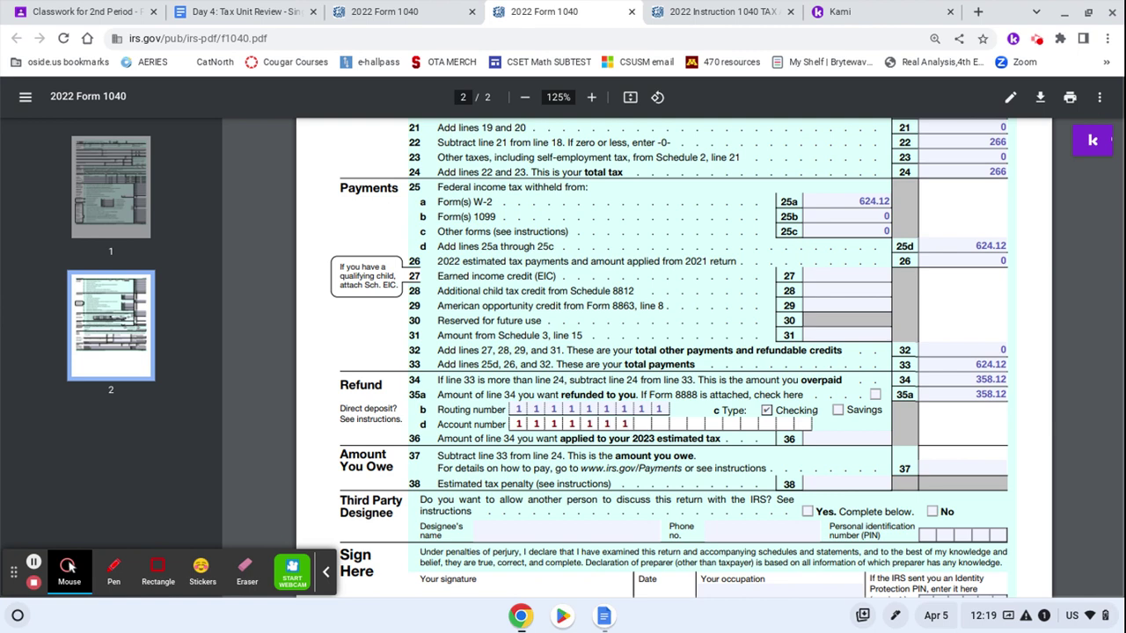
type("1111111111")
scroll(526, 486, "down", 3)
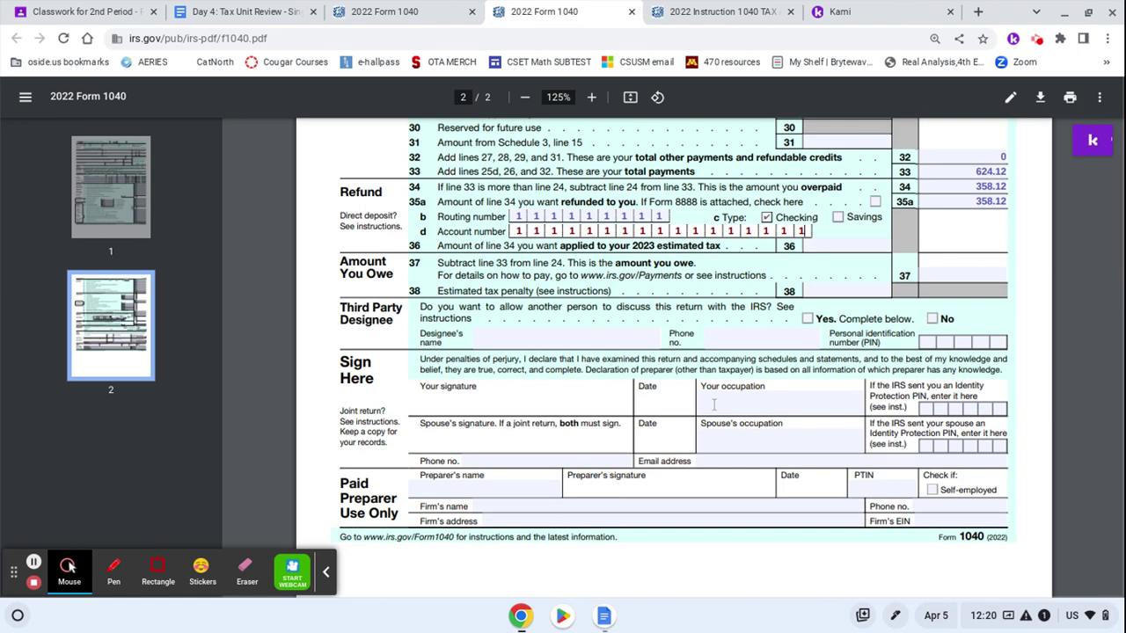
Enter 'Baker Assistant' as the taxpayer's occupation in the Sign Here section
left_click(714, 404)
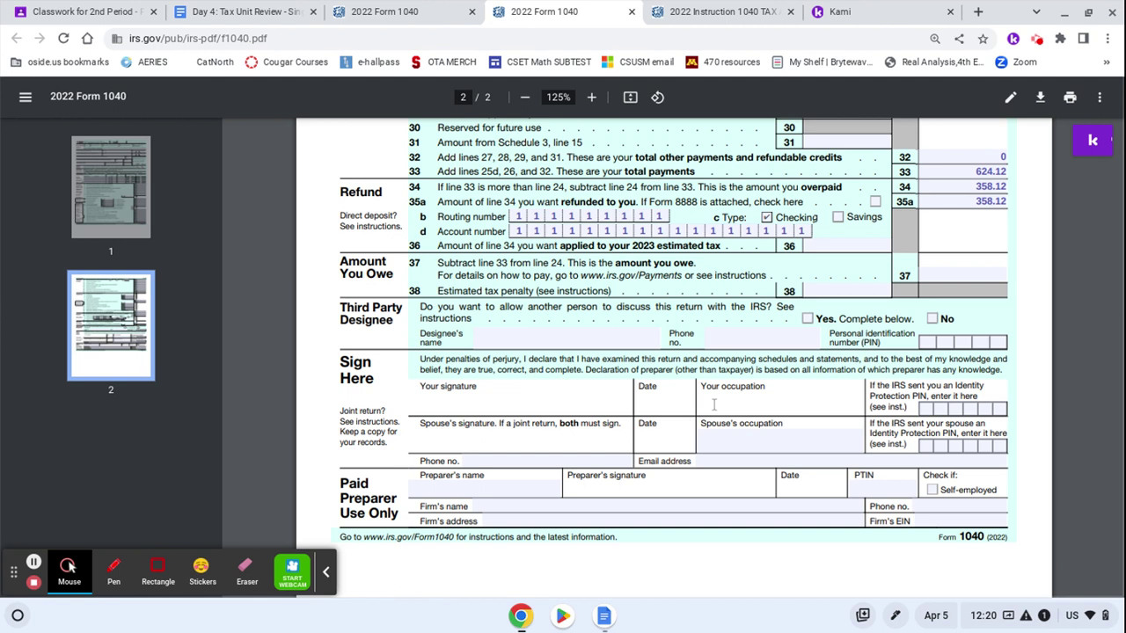
type("Baker Assistant")
scroll(660, 396, "up", 15)
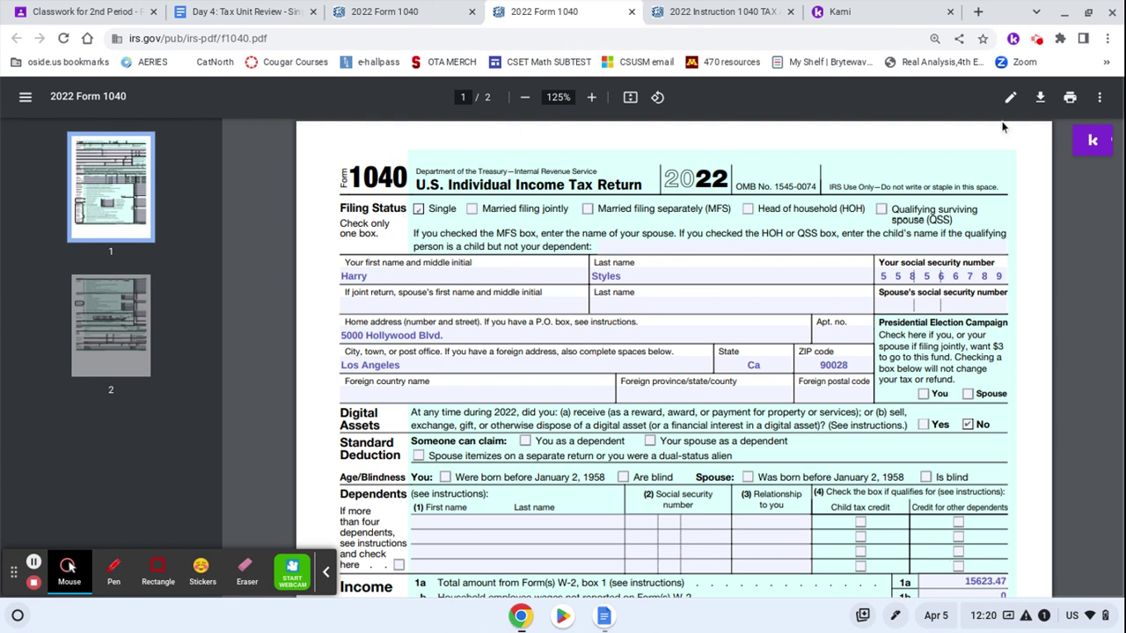
Print the form to Save as PDF and save it in Downloads under the taxpayer's name
left_click(1070, 98)
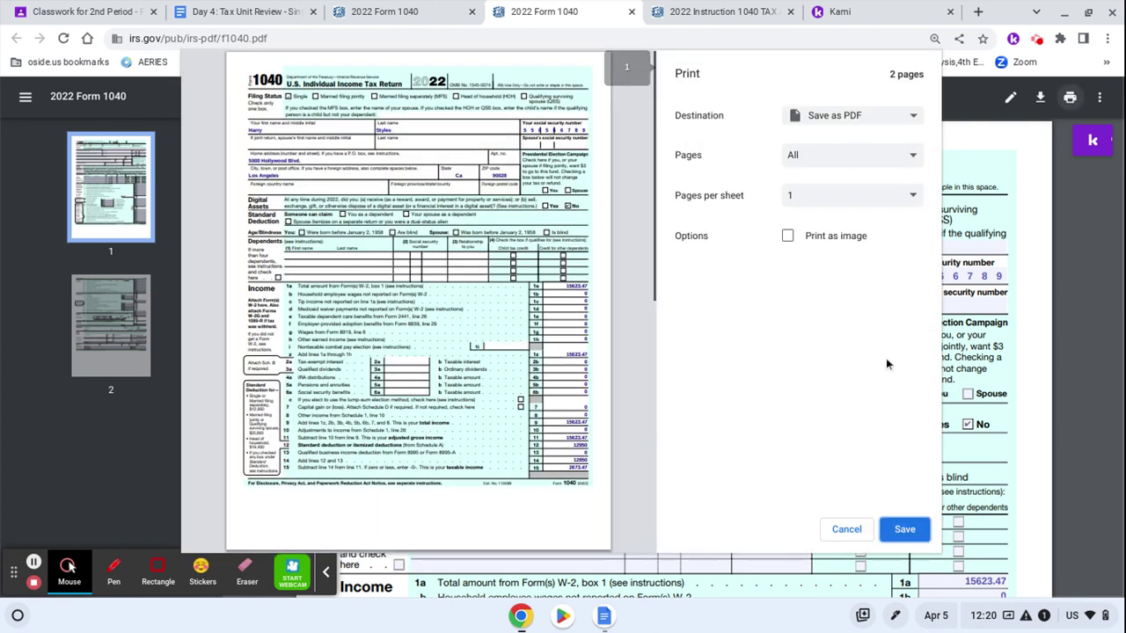
left_click(903, 531)
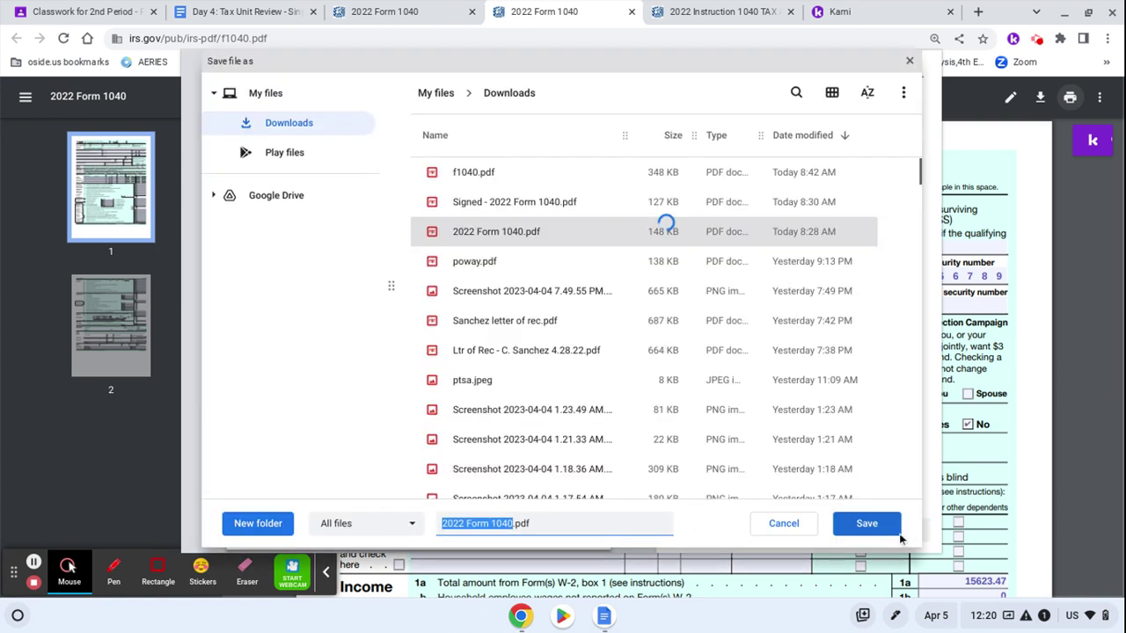
type("HarryStyle")
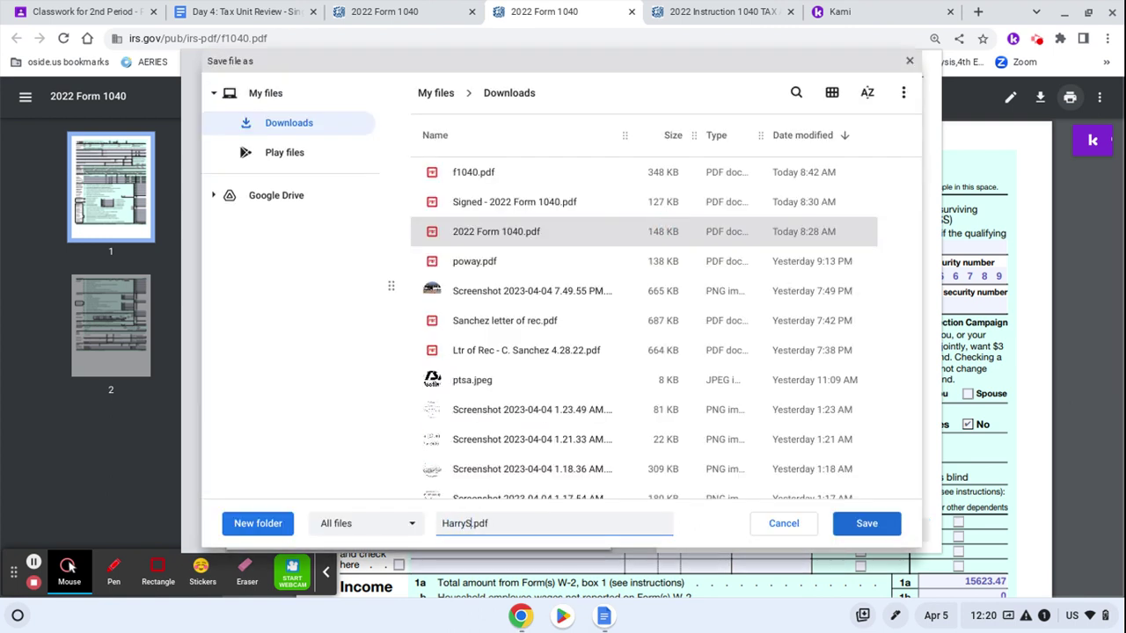
type("sKEY")
left_click(887, 531)
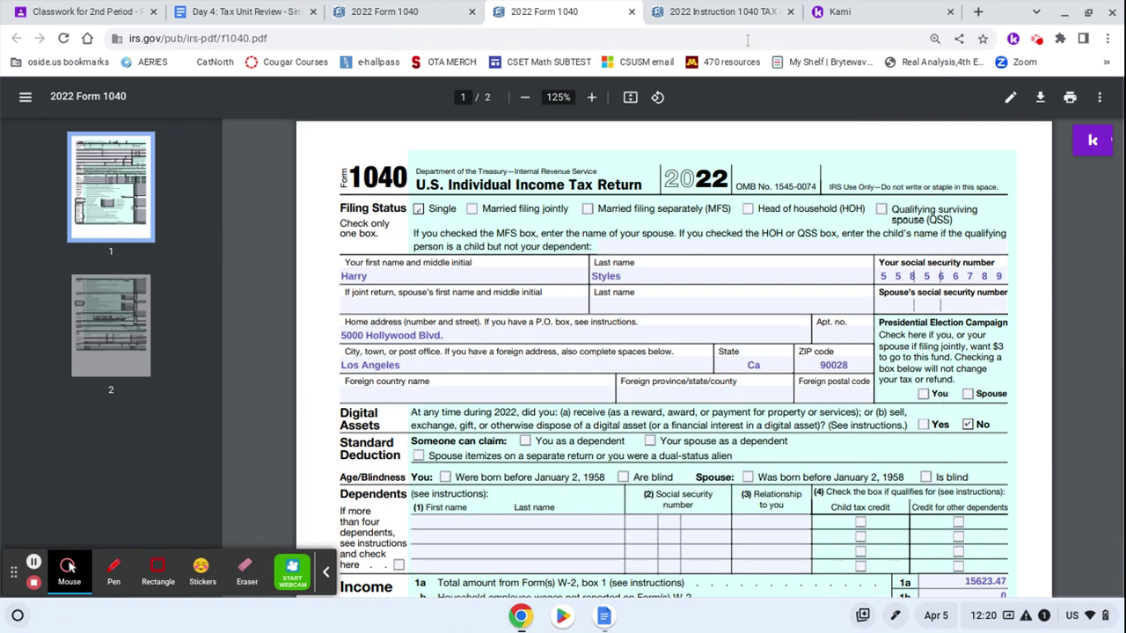